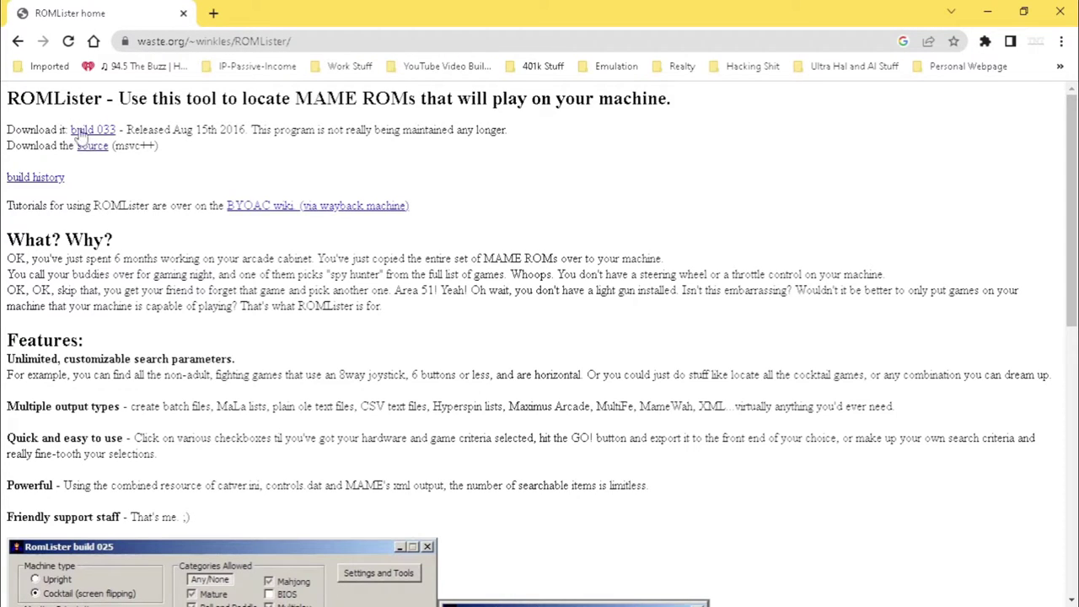
Step: Review the ROMLister home page, including the release note, feature descriptions, program preview and quick start instructions
left_click_drag(128, 130, 523, 137)
left_click(522, 138)
left_click_drag(270, 130, 510, 144)
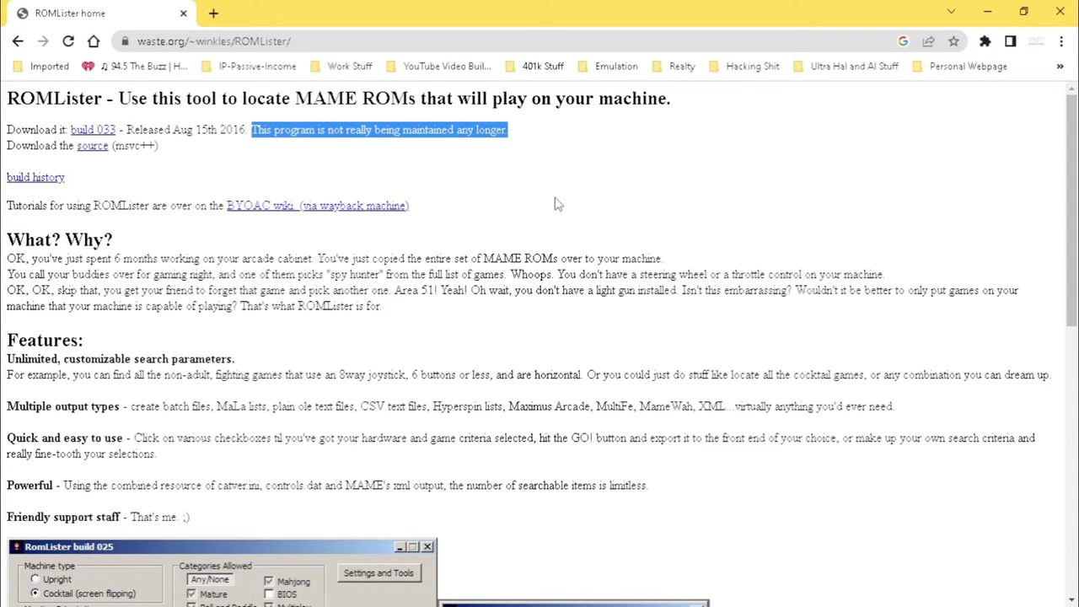
left_click(485, 127)
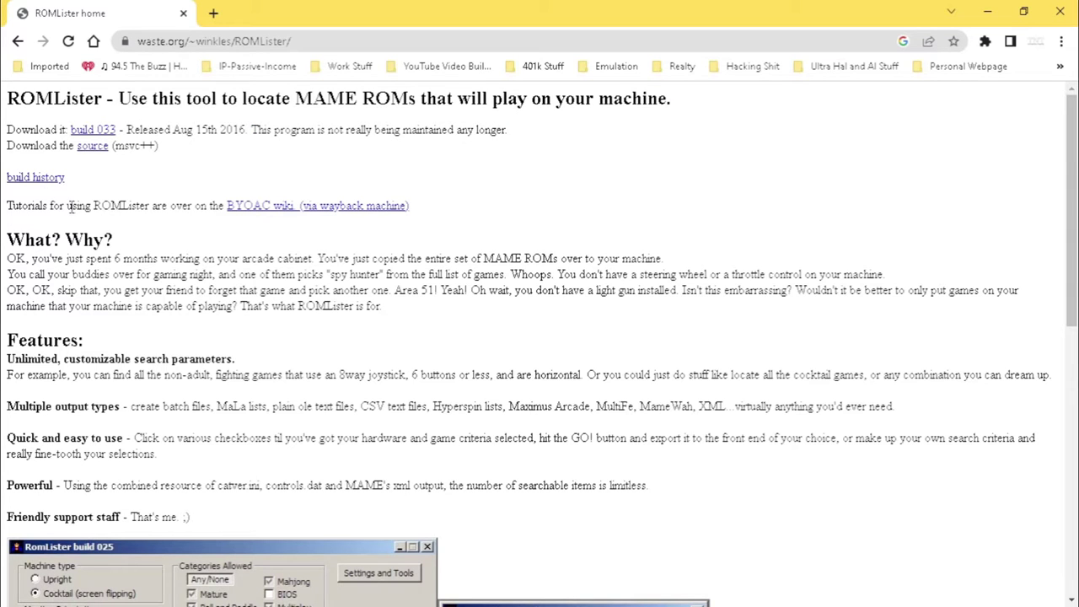
scroll(357, 216, "down", 5)
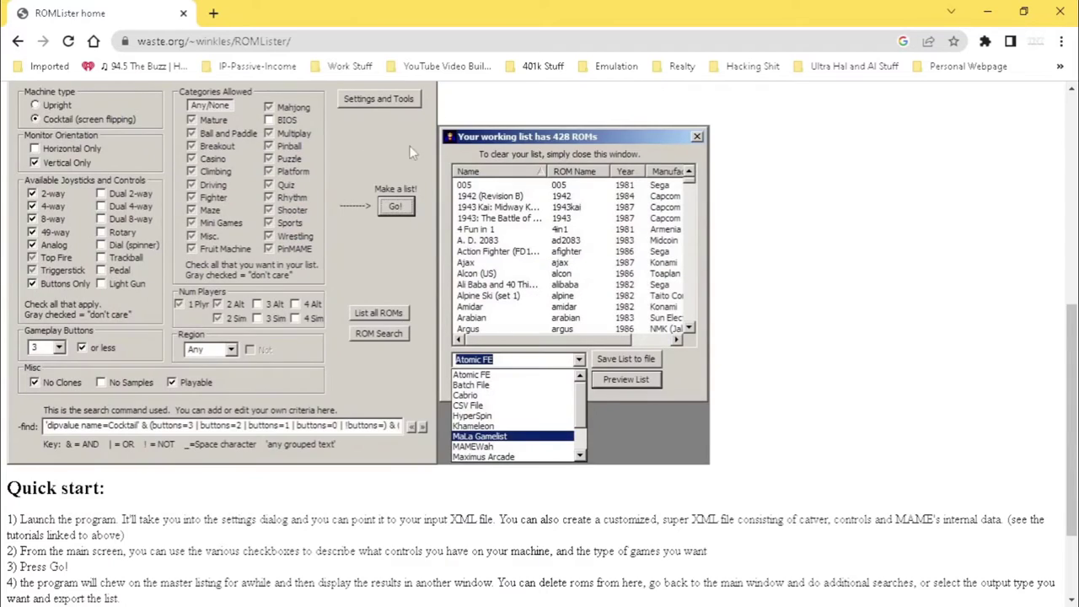
scroll(369, 413, "down", 2)
scroll(363, 412, "up", 6)
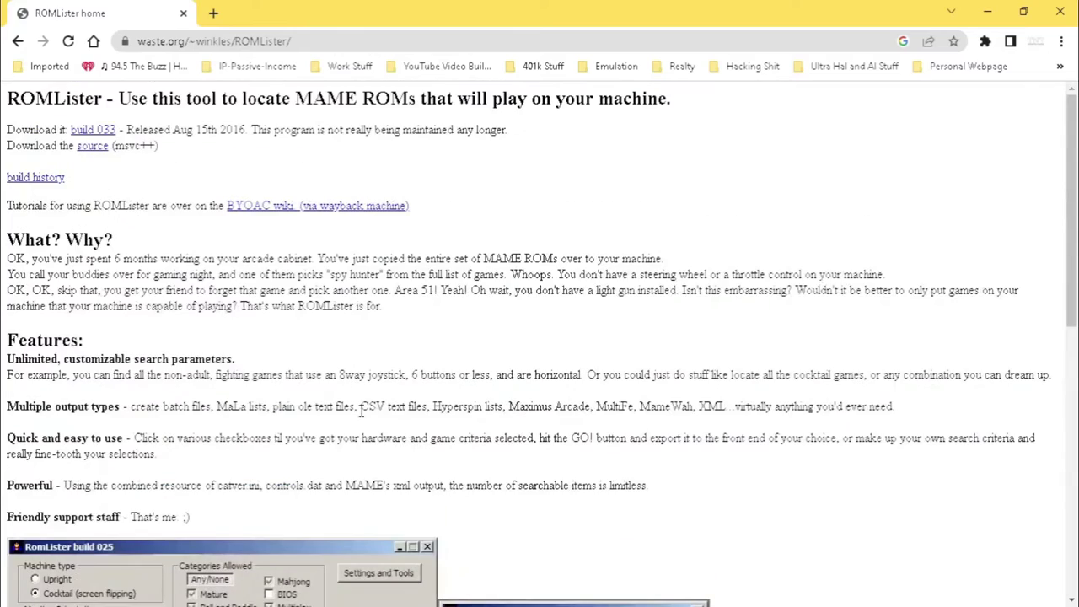
Step: Download ROMLister build 033 and open the downloaded RomLister (1).zip archive
left_click(104, 143)
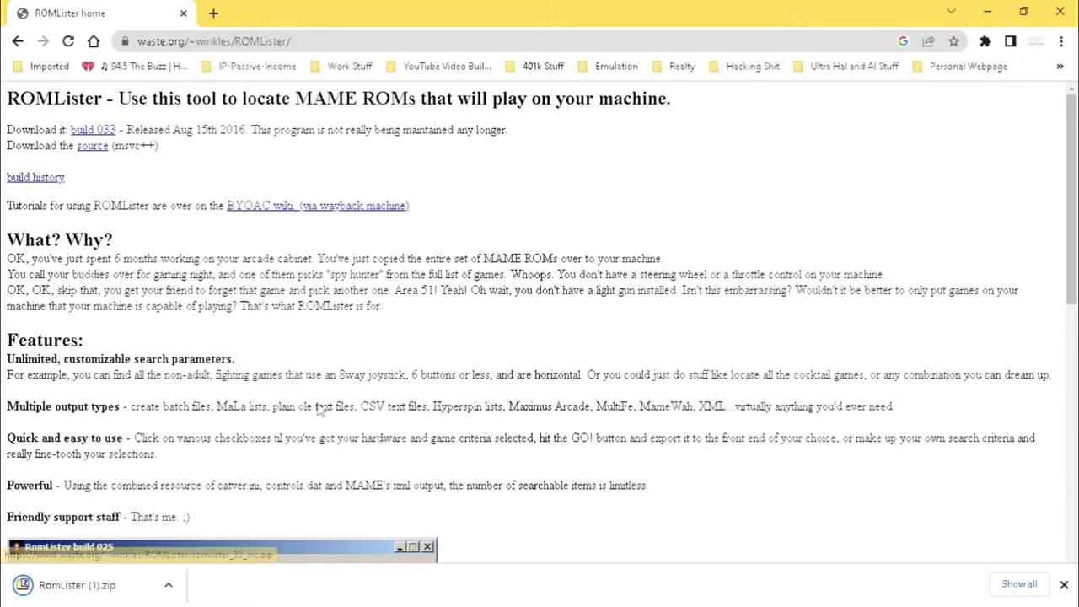
left_click(170, 588)
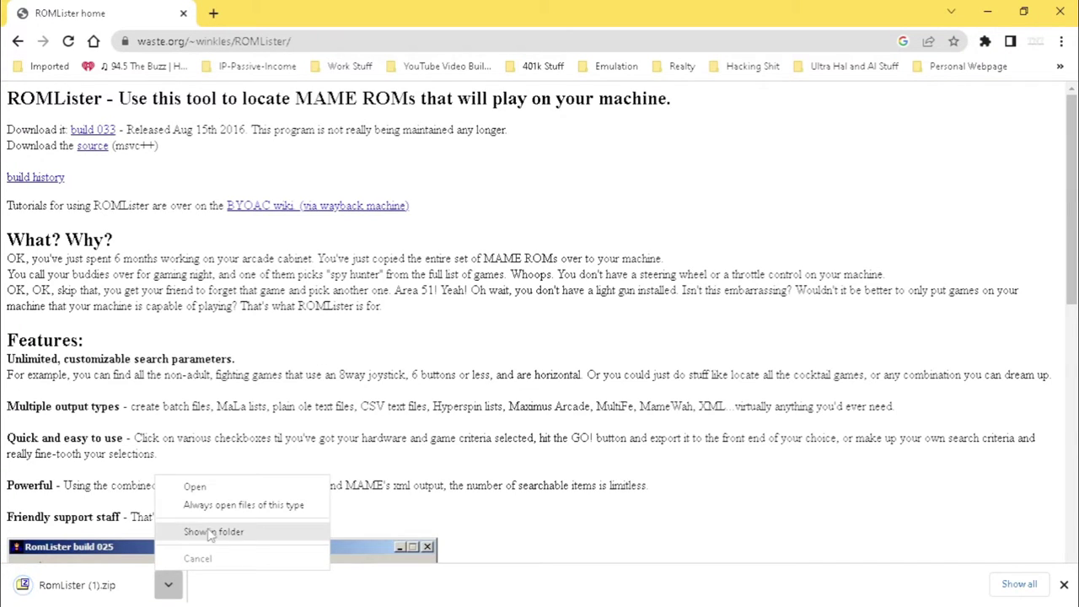
left_click(211, 487)
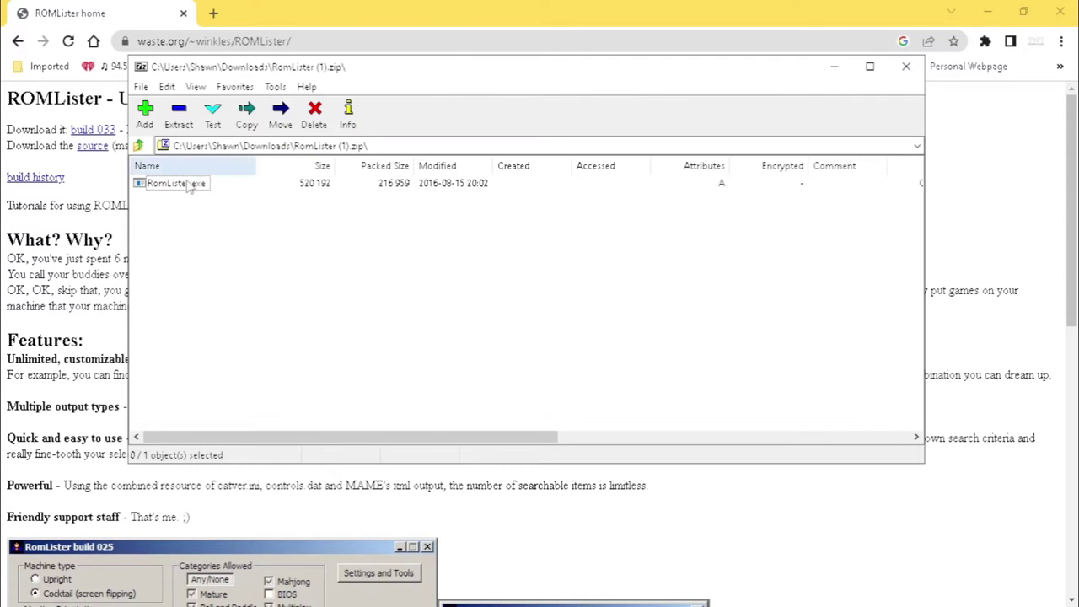
Step: Extract RomLister.exe from the archive into the romslister folder on the Desktop and close the archive
left_click(173, 187)
left_click(184, 118)
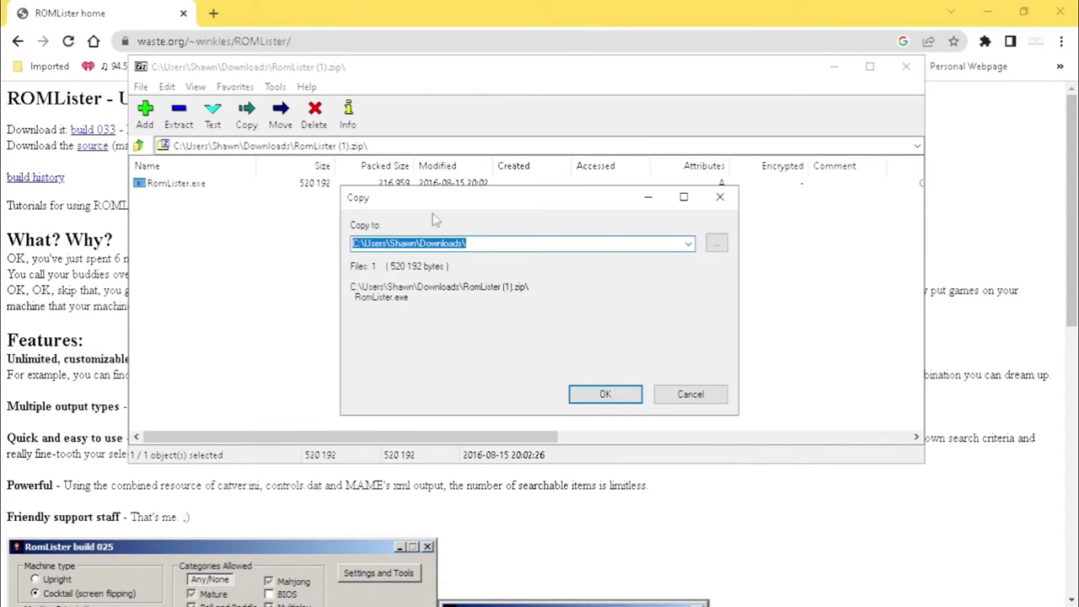
left_click(716, 245)
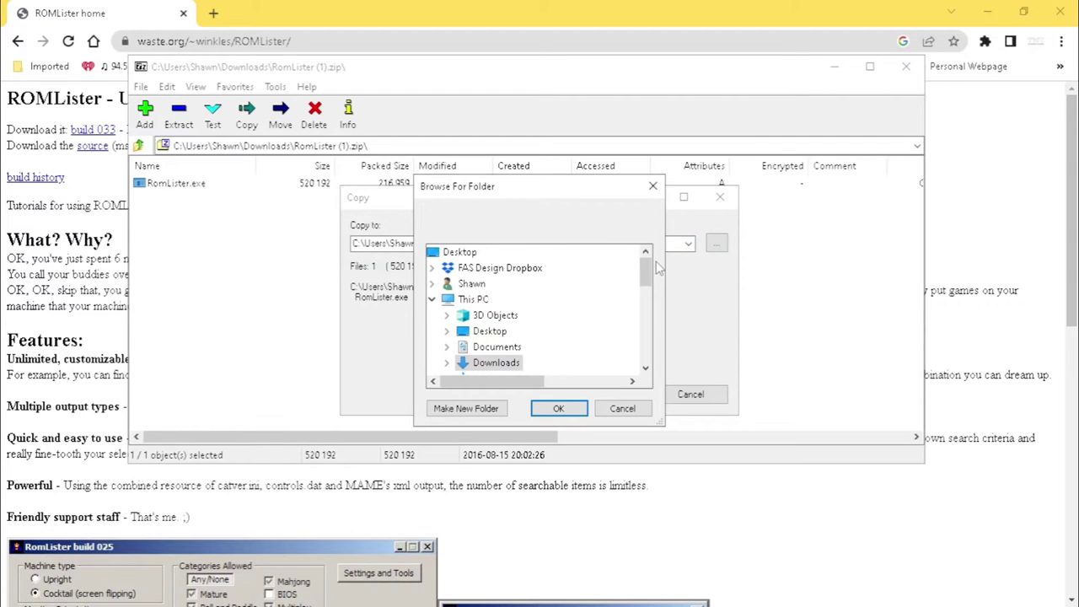
left_click_drag(647, 275, 647, 345)
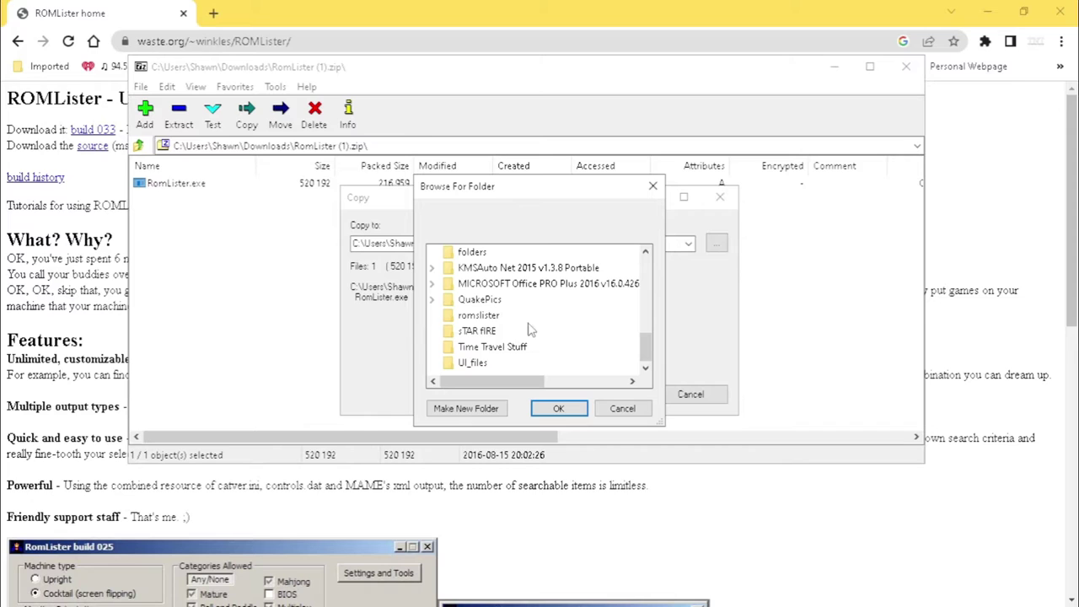
left_click(478, 315)
left_click(558, 408)
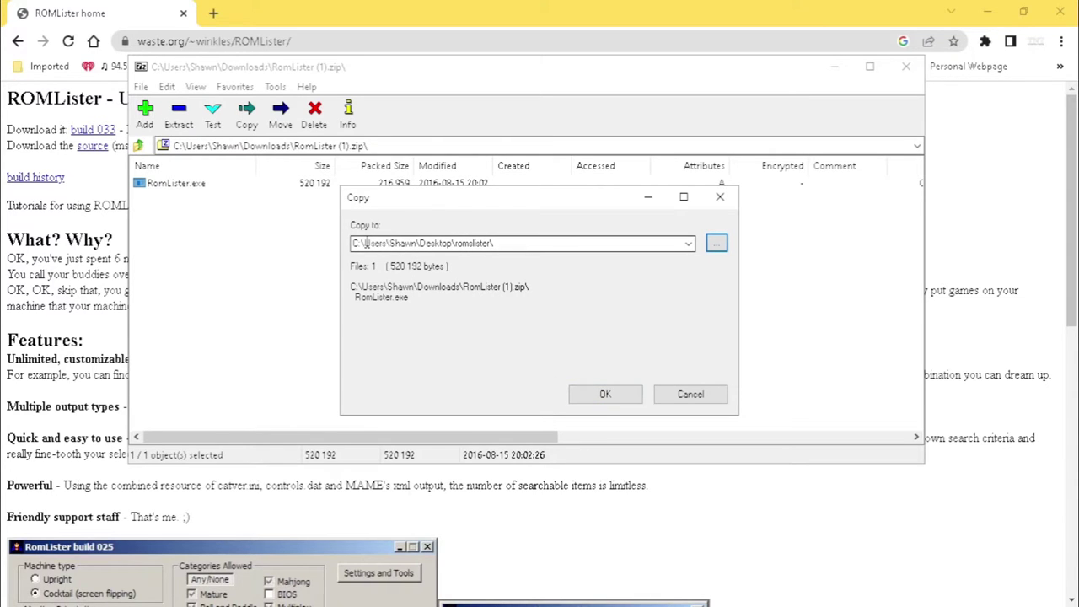
left_click(605, 394)
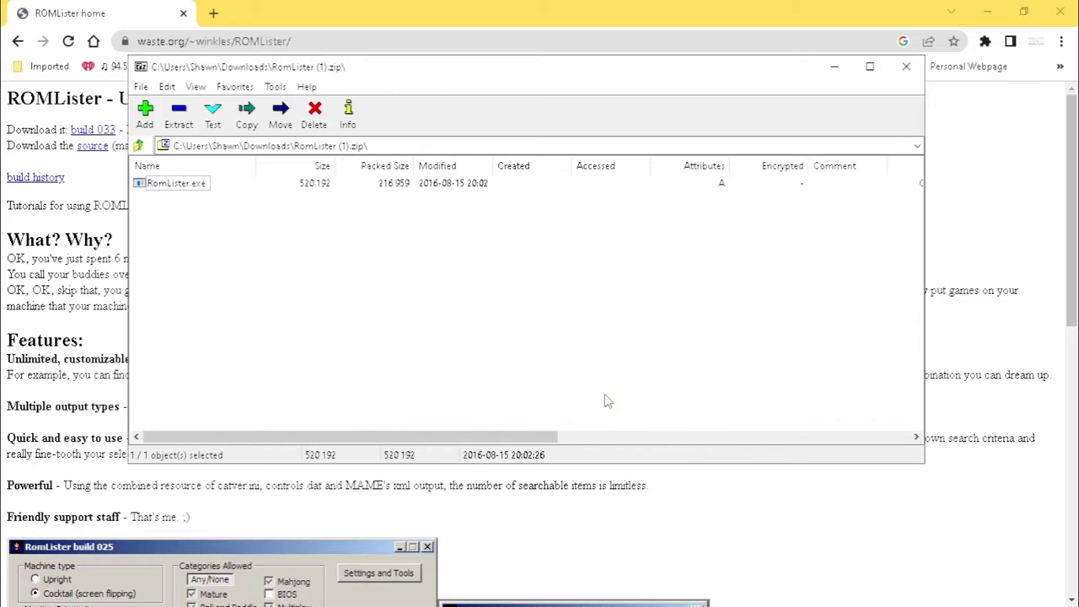
left_click(906, 65)
Step: Launch RomLister from the romslister folder and open its Settings and Tools window
left_click(987, 11)
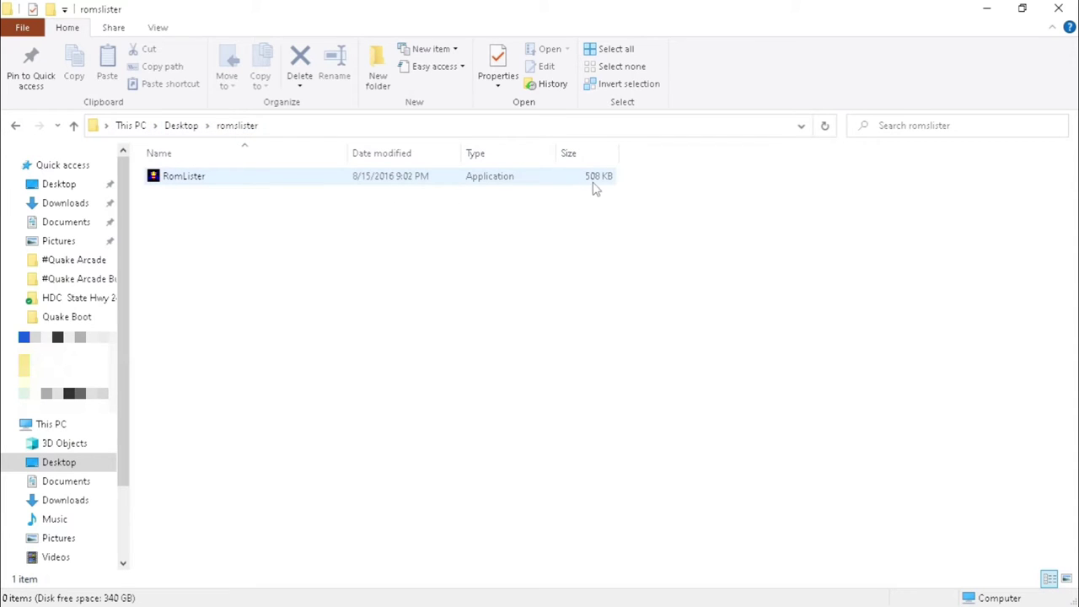
right_click(245, 177)
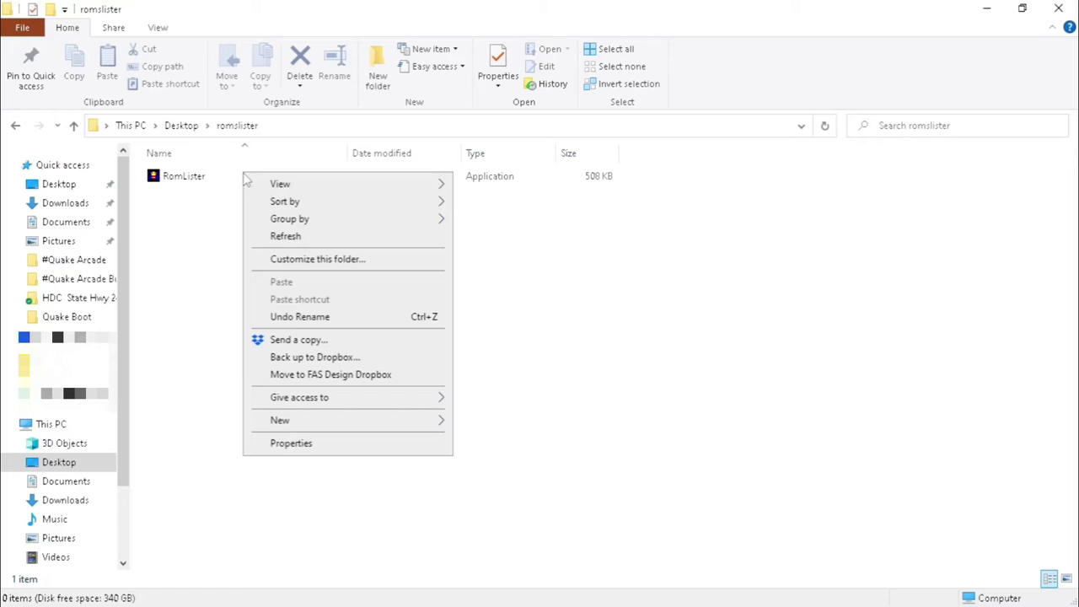
left_click(190, 184)
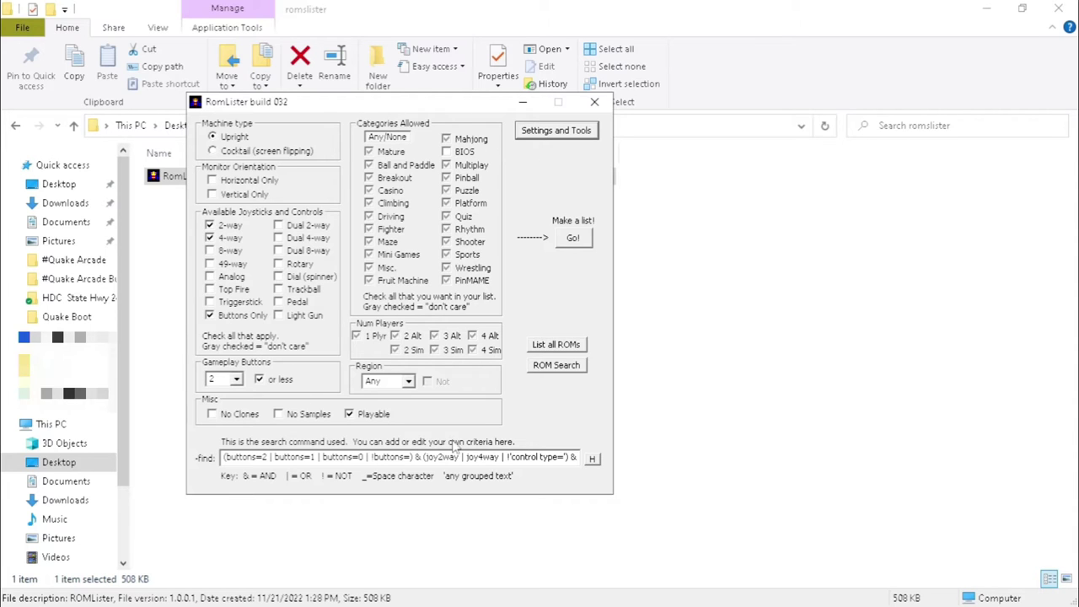
left_click(572, 136)
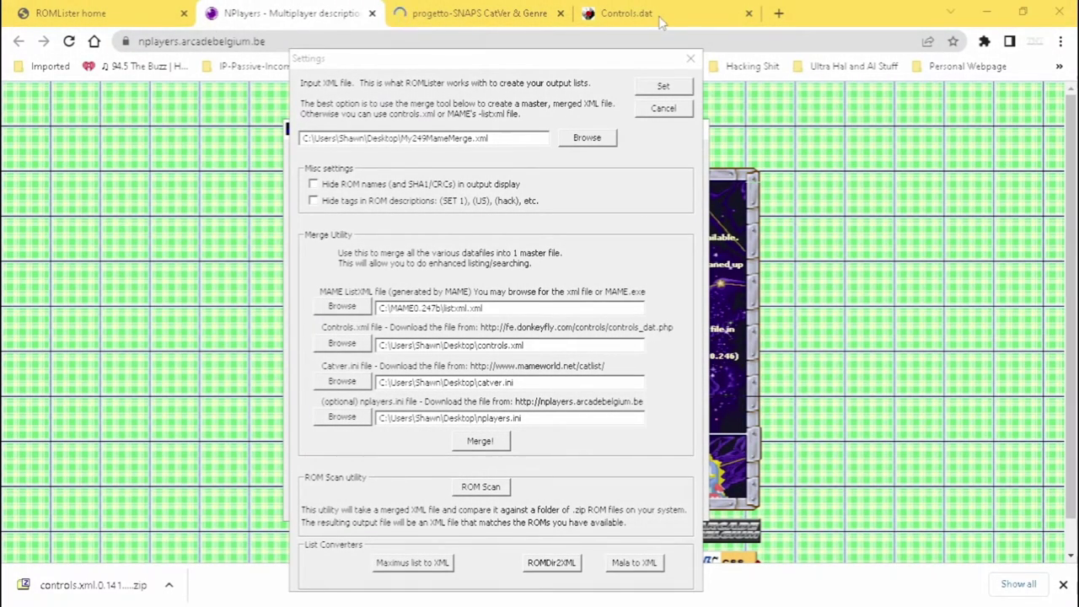
Step: Download controls.xml.0.141.1.zip from the Controls.dat website and open the downloaded archive
left_click(662, 22)
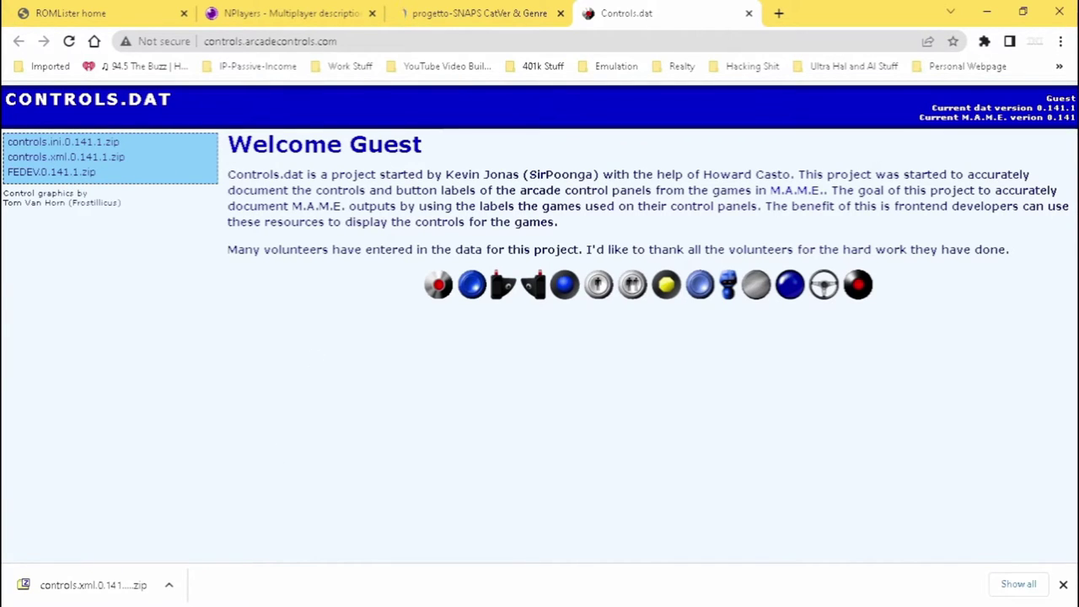
key("alt+Tab")
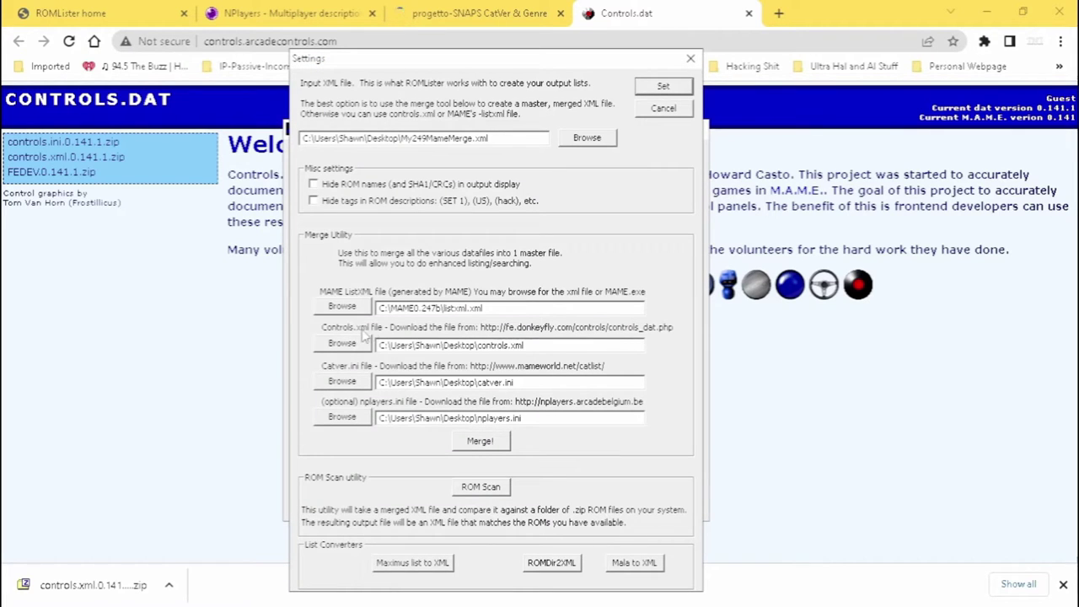
left_click(695, 23)
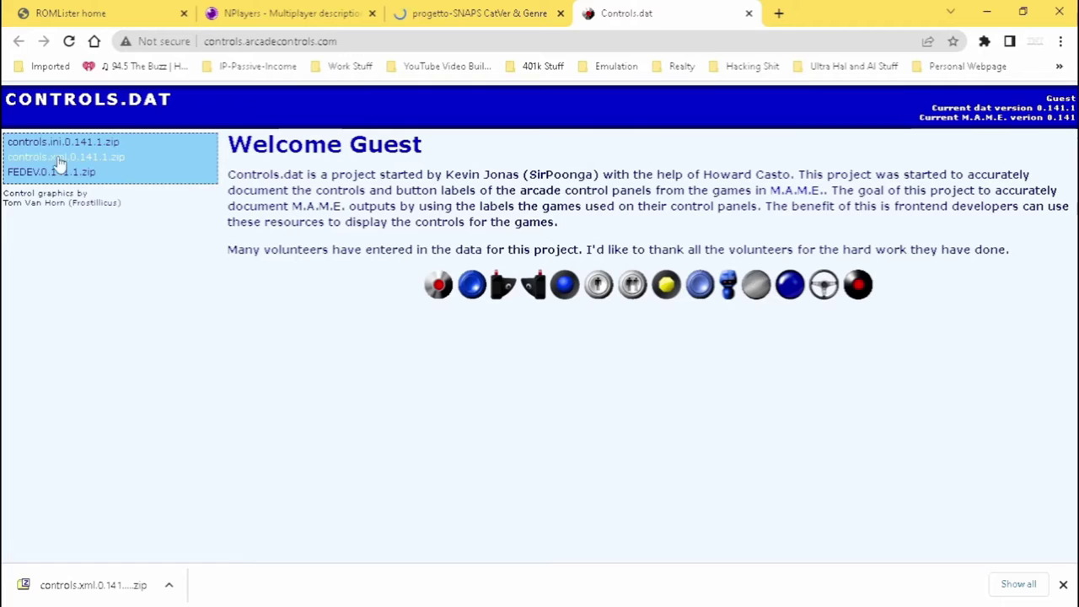
left_click(105, 162)
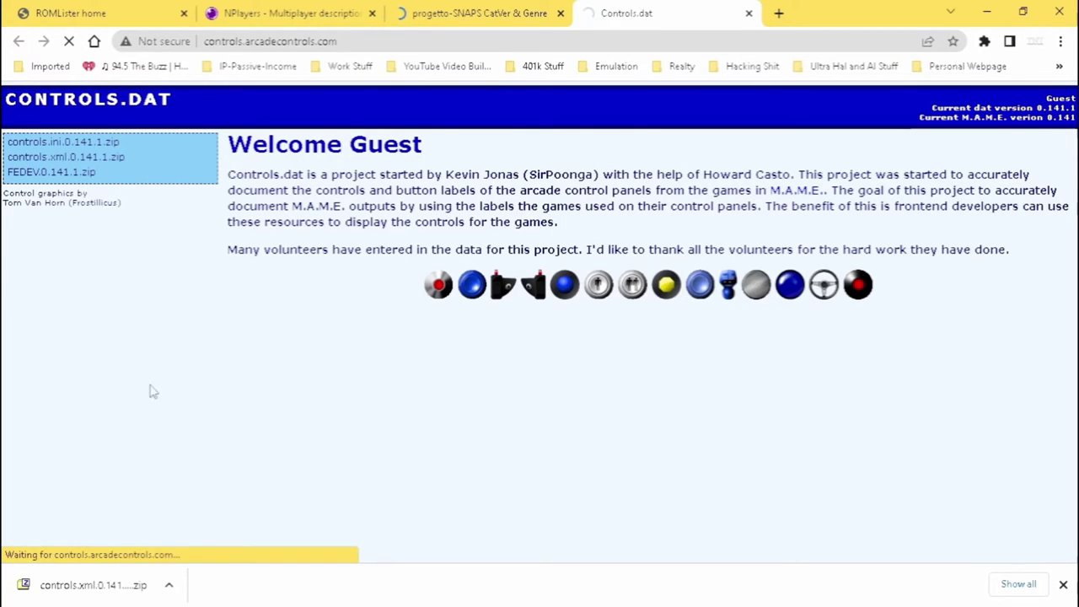
left_click(169, 584)
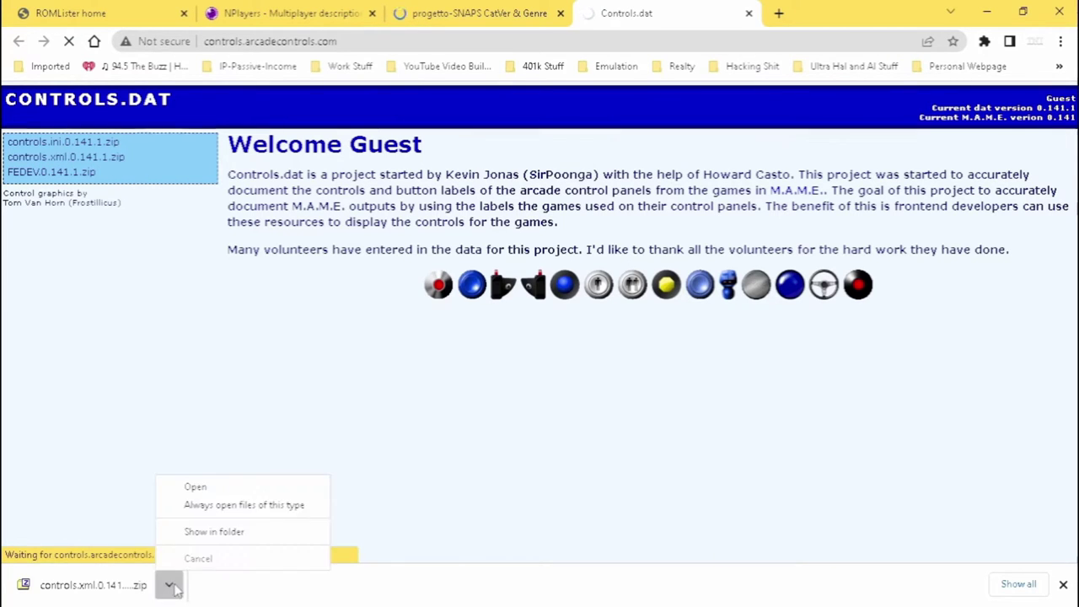
left_click(219, 487)
Step: Extract controls.xml from the archive into the romslister folder on the Desktop and close the archive
left_click(194, 193)
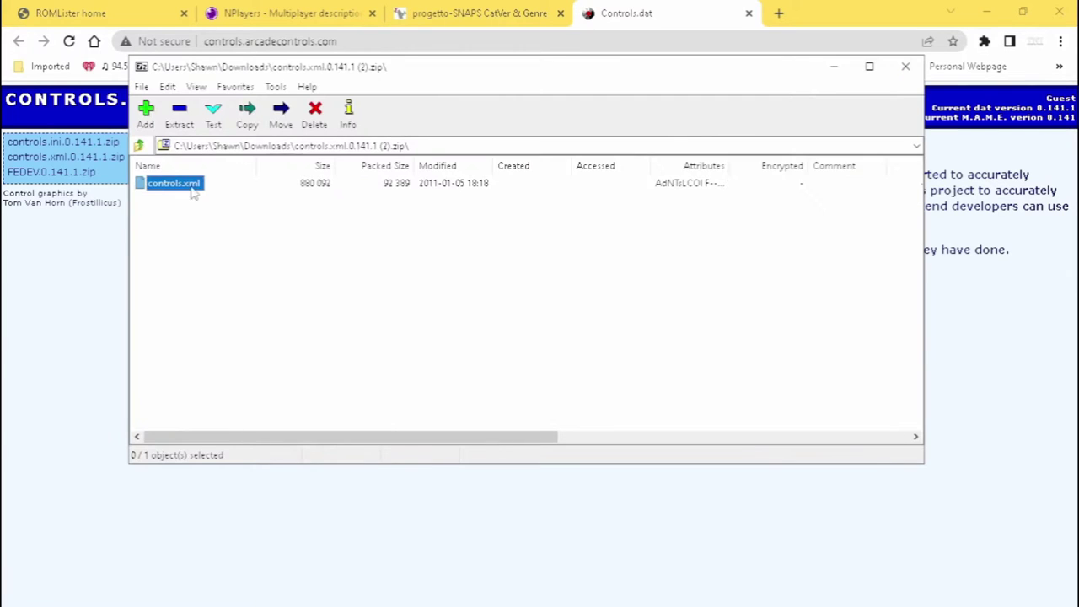
left_click(179, 115)
left_click(716, 244)
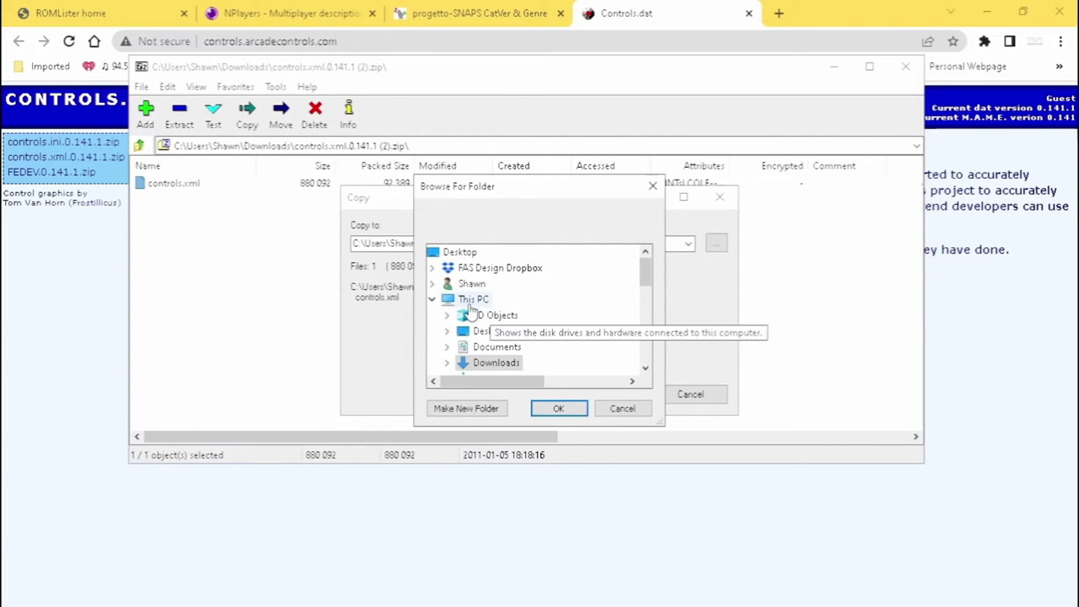
left_click(473, 299)
mouse_move(645, 272)
left_mouse_down()
mouse_move(645, 303)
mouse_move(643, 270)
left_mouse_up()
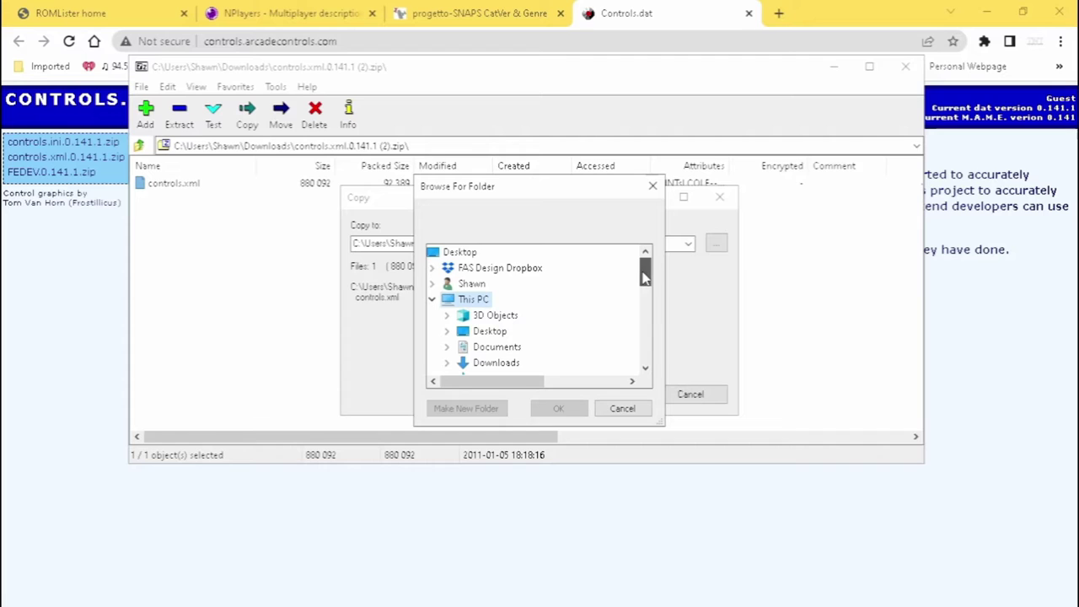
left_click(469, 252)
left_click(431, 300)
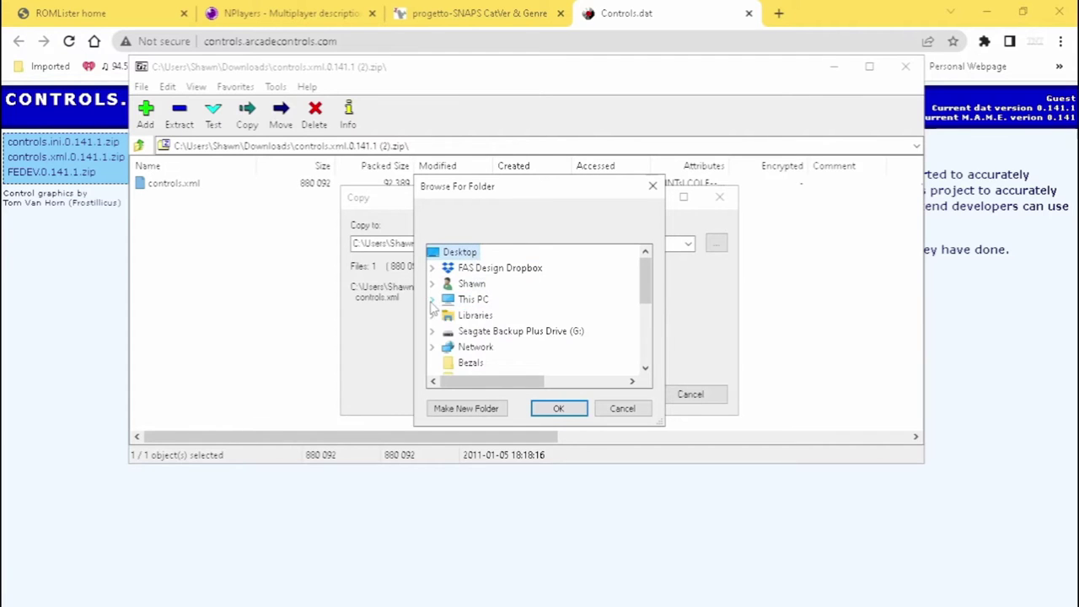
scroll(506, 350, "down", 1)
scroll(510, 350, "down", 1)
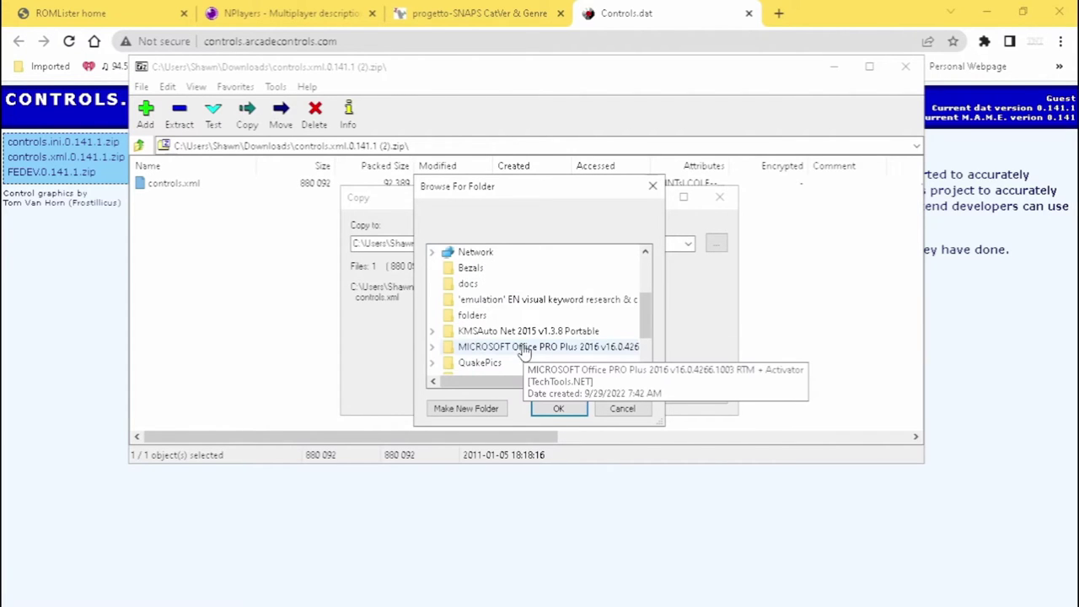
left_click_drag(643, 317, 644, 332)
left_click(482, 331)
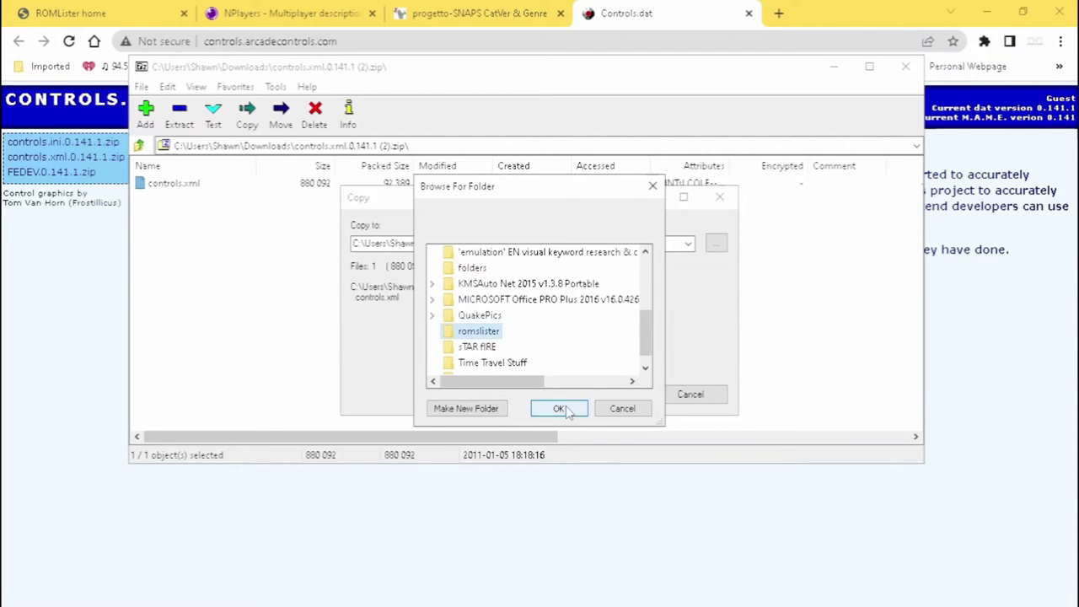
left_click(559, 409)
left_click(606, 394)
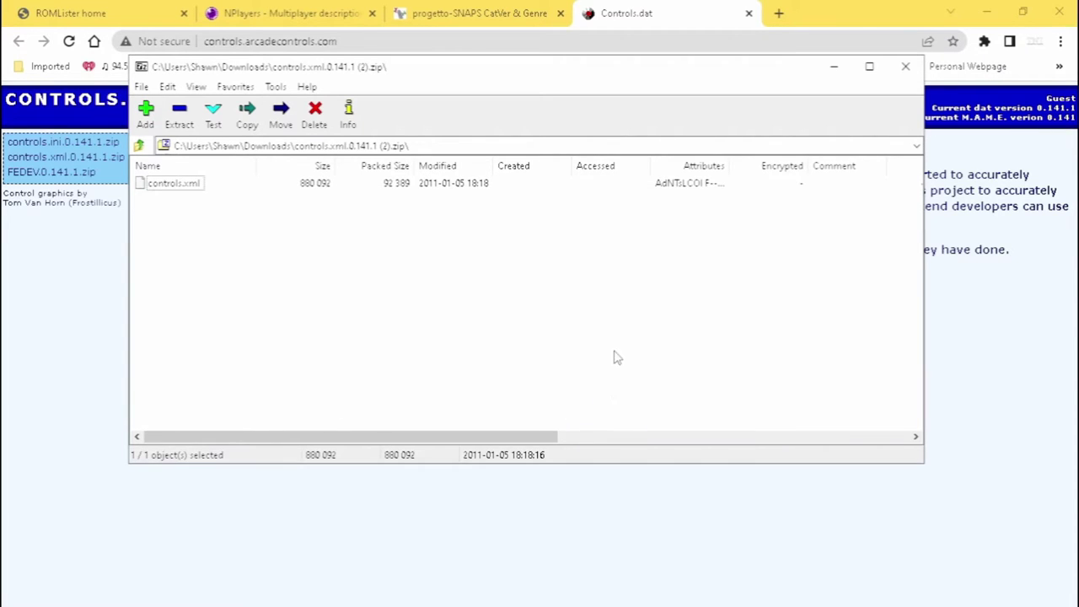
left_click(905, 67)
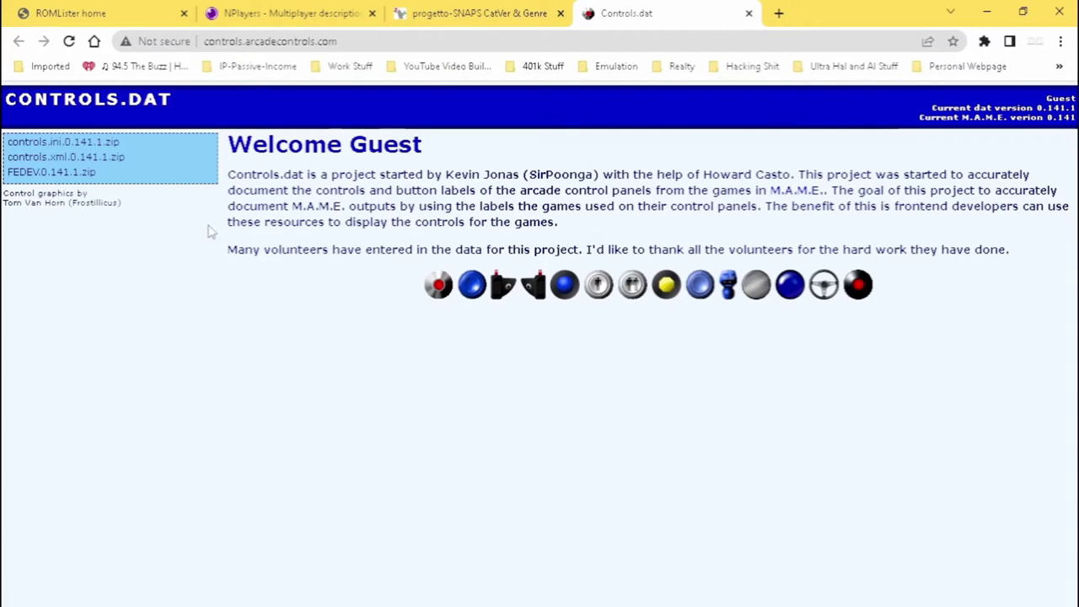
Step: Download the CatList CatVer & Genre 0.249 package from the progetto-SNAPS page and open the downloaded archive
left_click(470, 13)
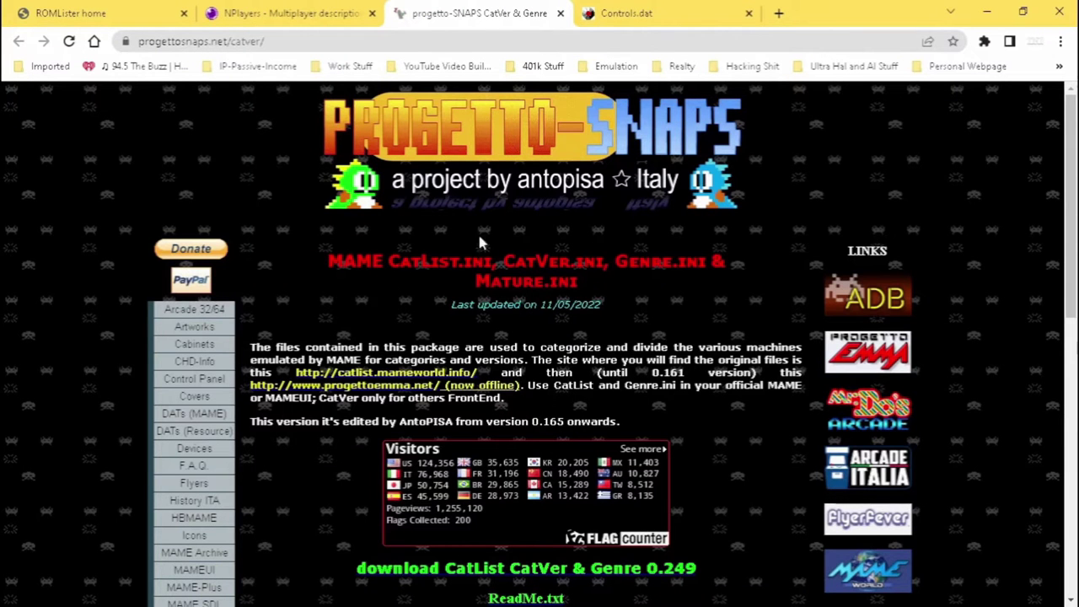
scroll(624, 317, "down", 4)
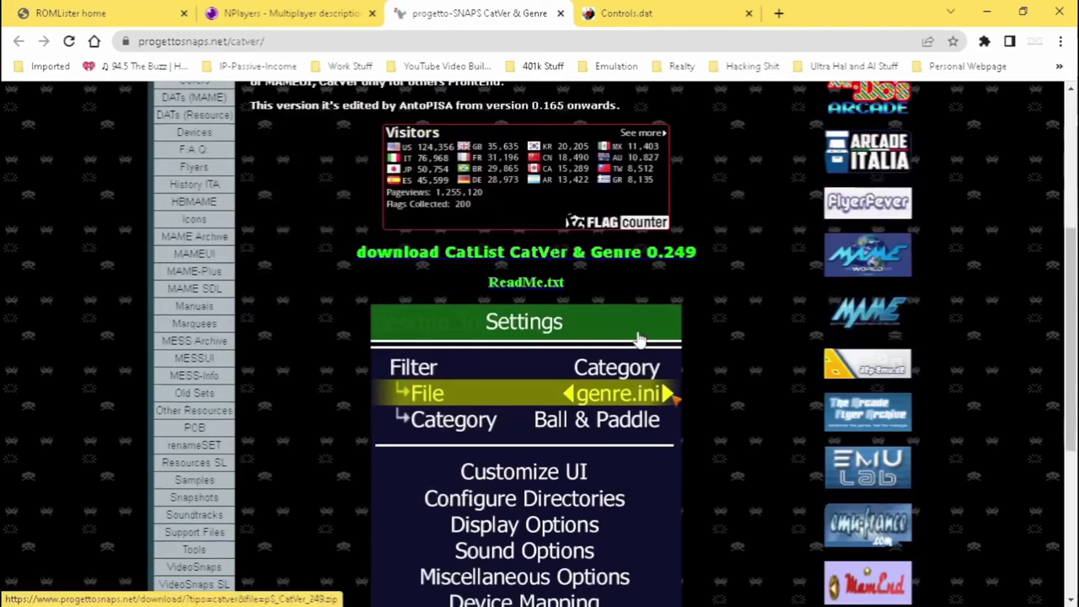
left_click(523, 255)
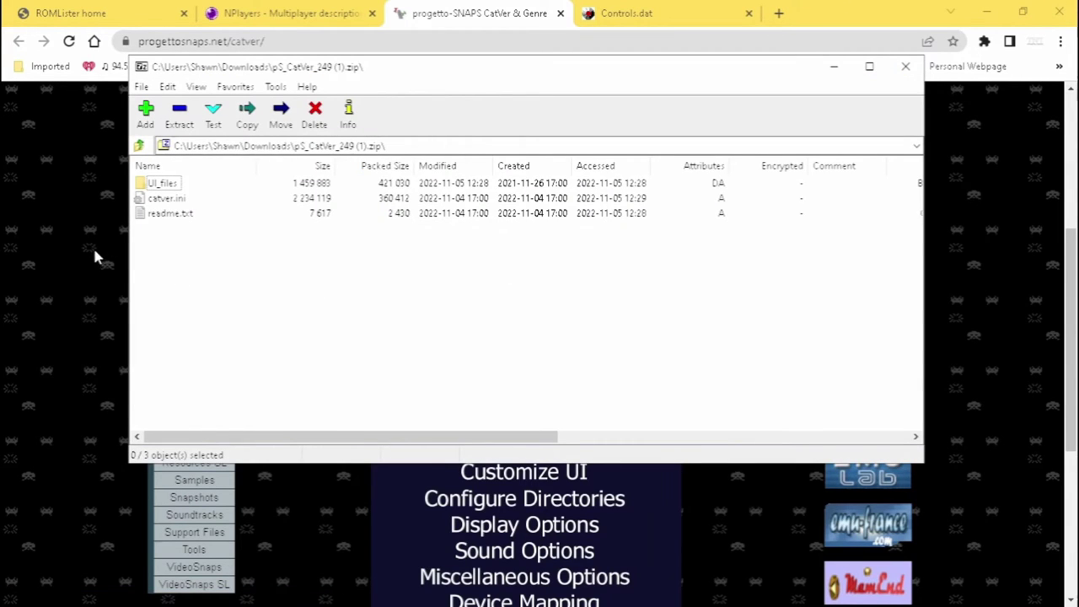
Step: Extract catver.ini from the archive into the romslister folder on the Desktop and check the folder's contents
left_click(168, 200)
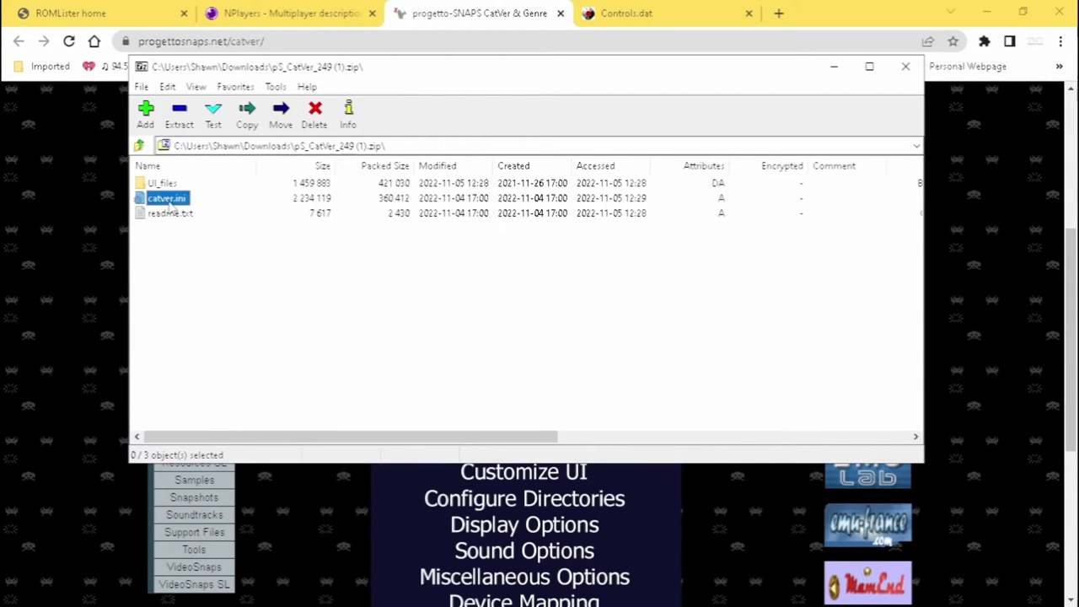
left_click(179, 118)
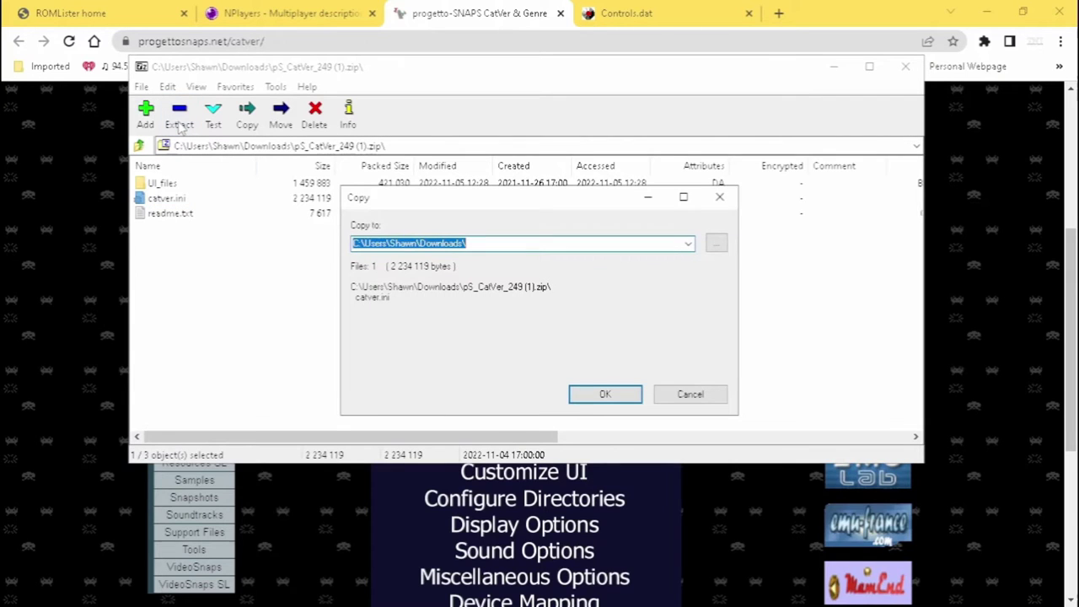
left_click(716, 243)
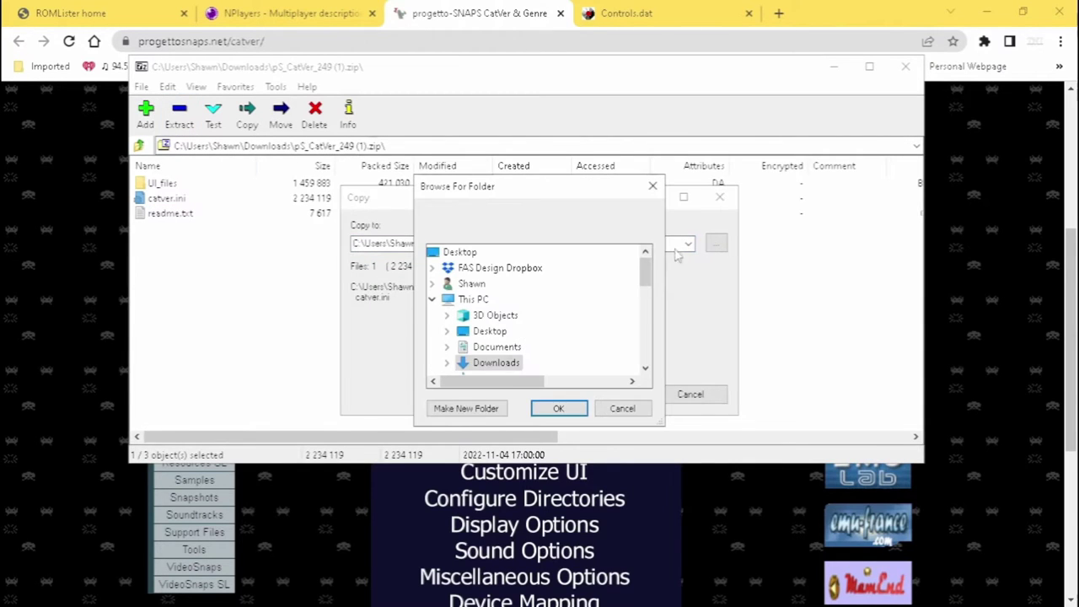
left_click(622, 408)
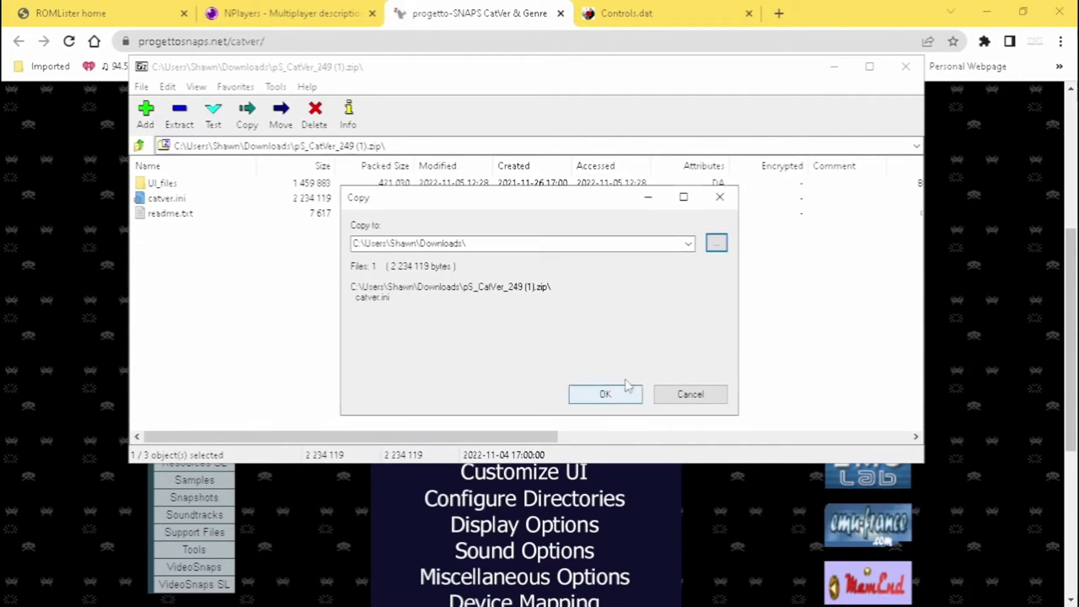
left_click(689, 244)
left_click(558, 258)
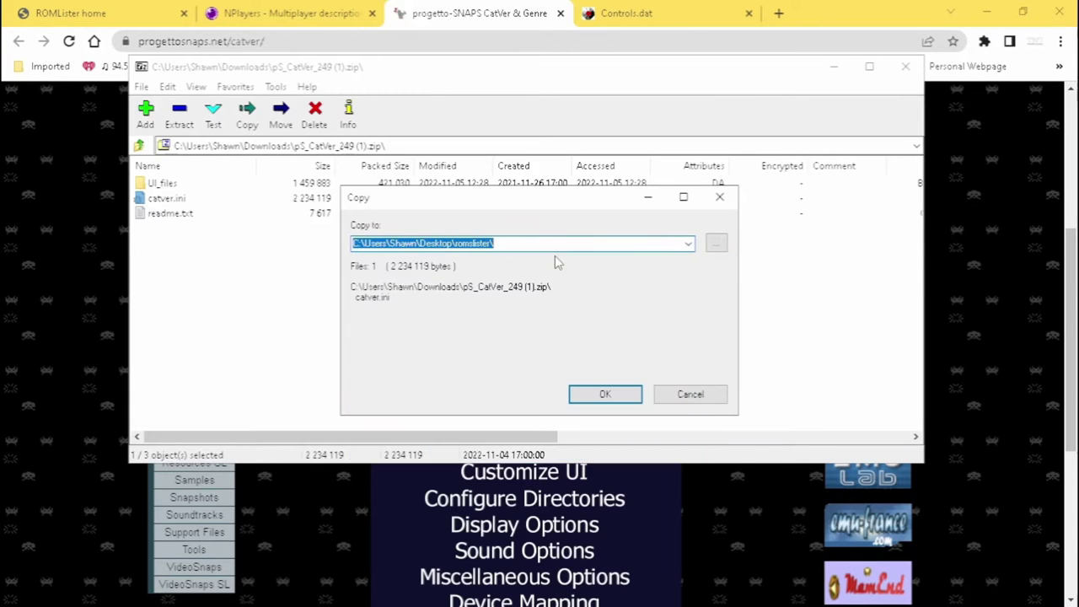
left_click(602, 394)
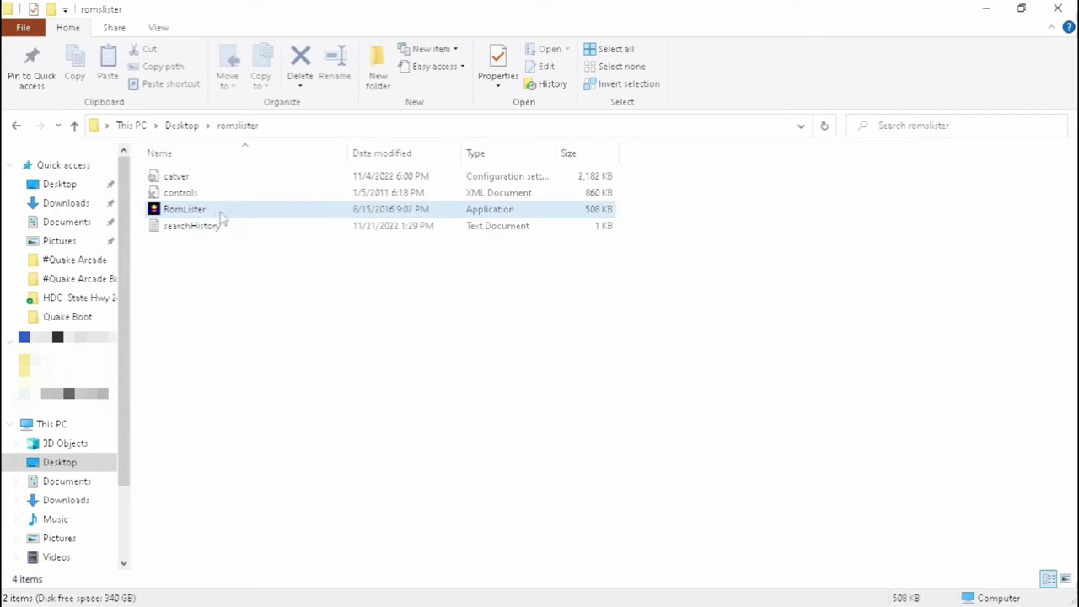
left_click(178, 193, "ctrl")
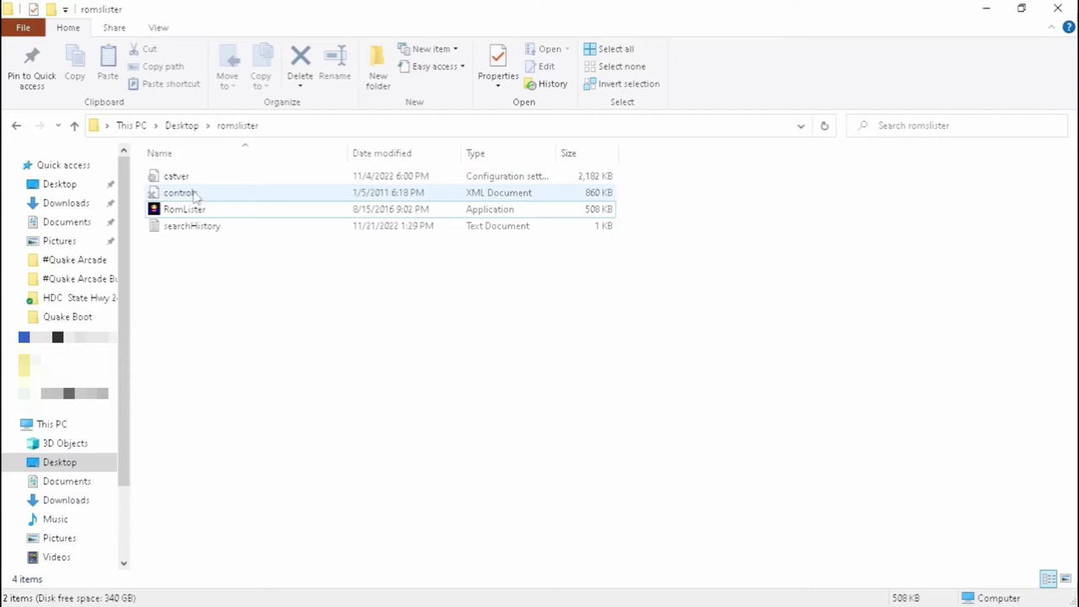
left_click(985, 9)
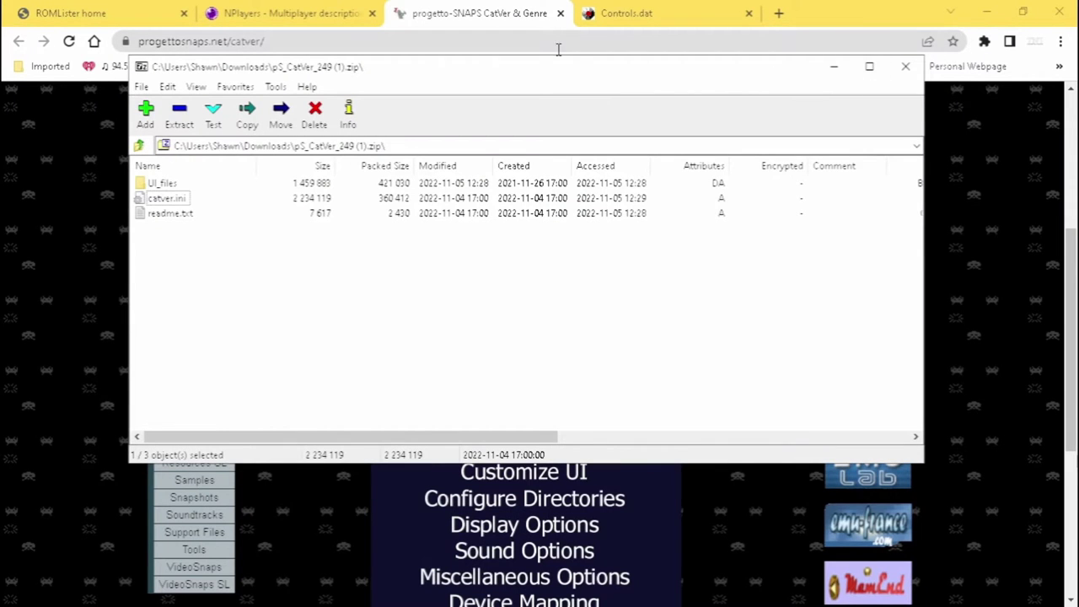
Step: Download NPlayers 0.246 from the NPlayers website and open the downloaded archive
key("alt+Tab")
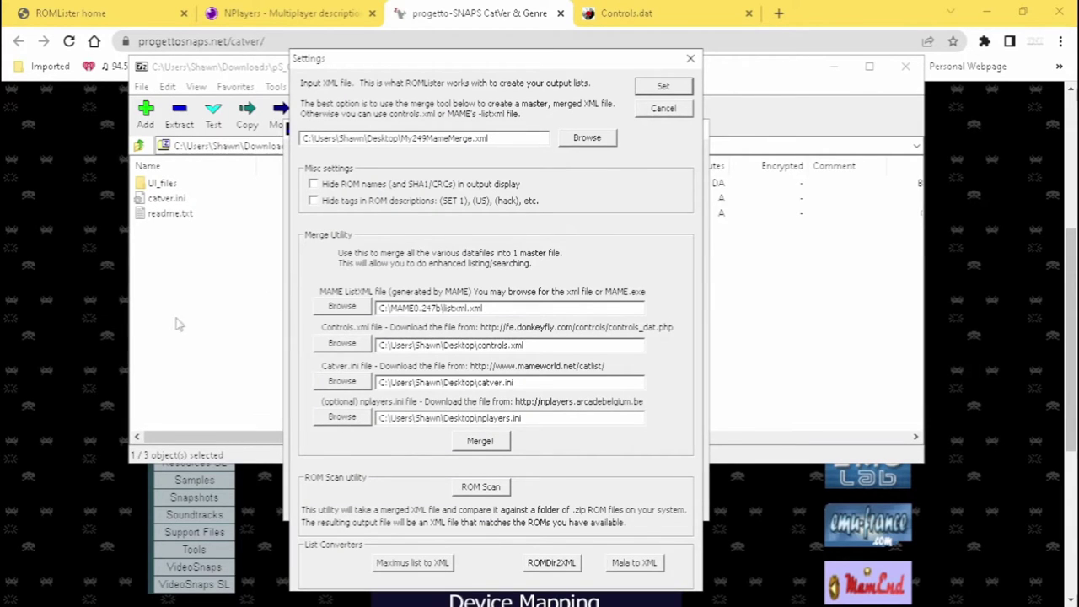
left_click(274, 15)
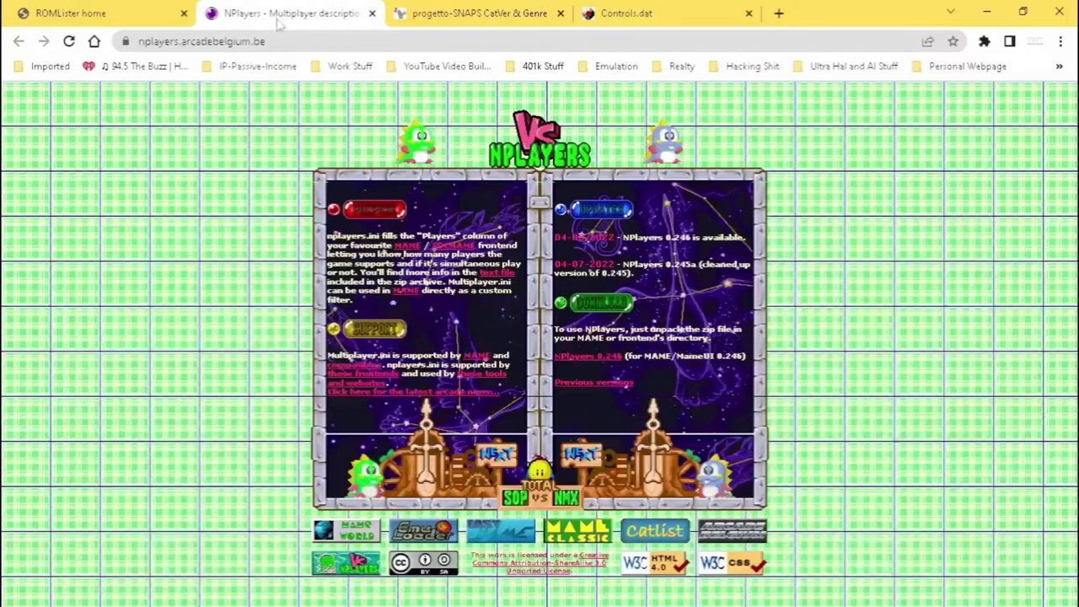
left_click(581, 362)
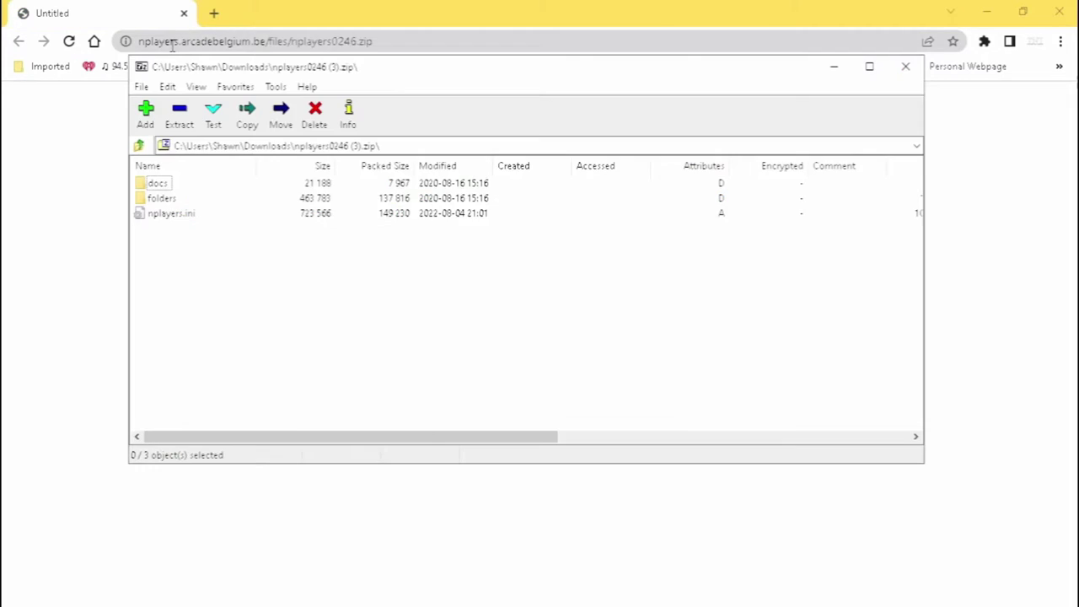
Step: Extract nplayers.ini into the romslister folder on the Desktop, then close the archive and the blank download window
left_click(175, 213)
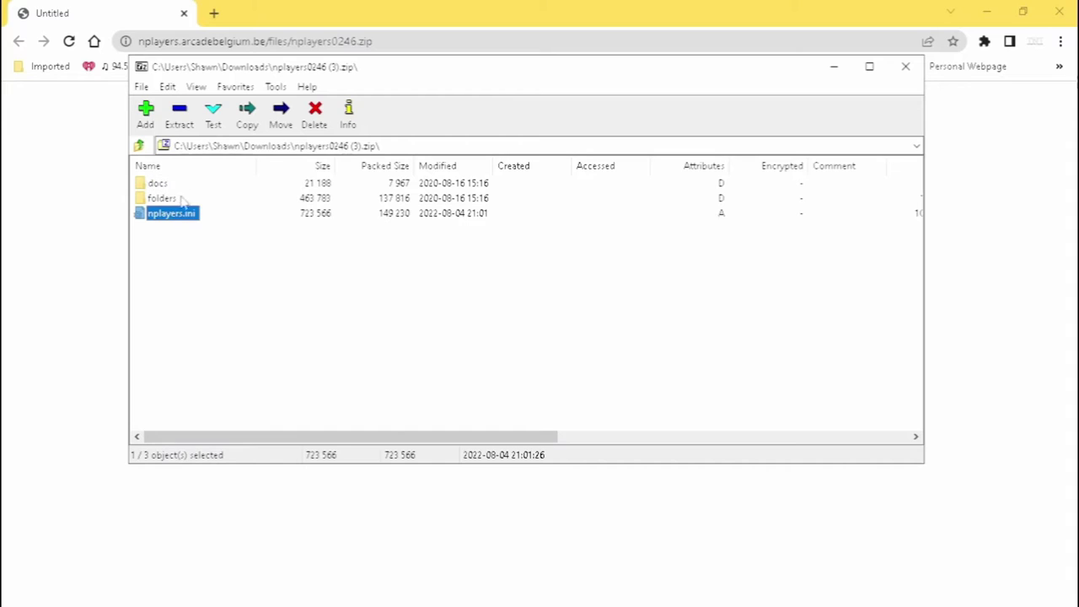
left_click(177, 121)
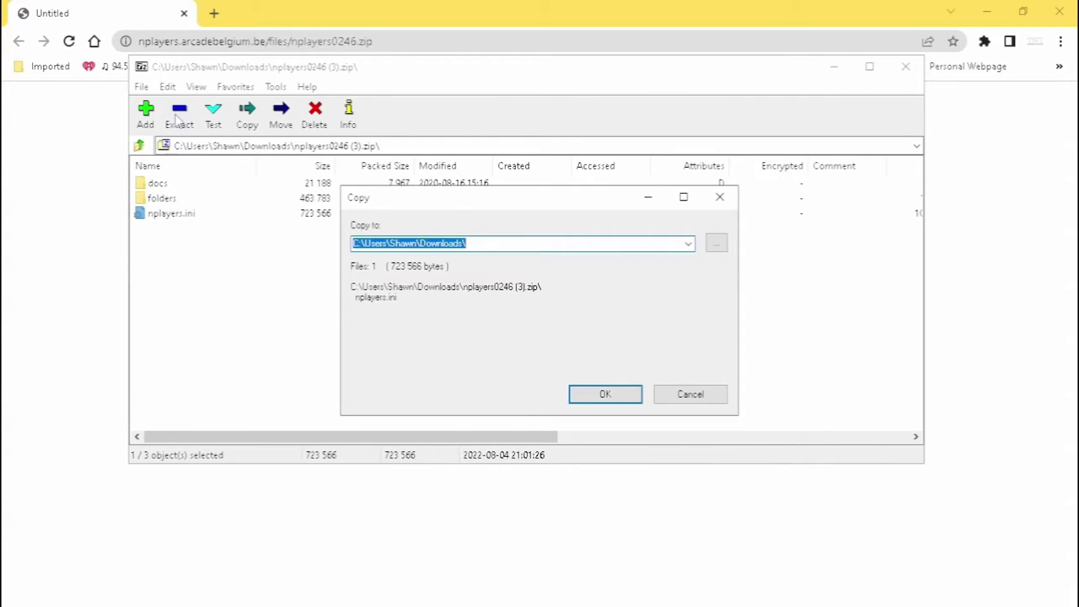
left_click(688, 243)
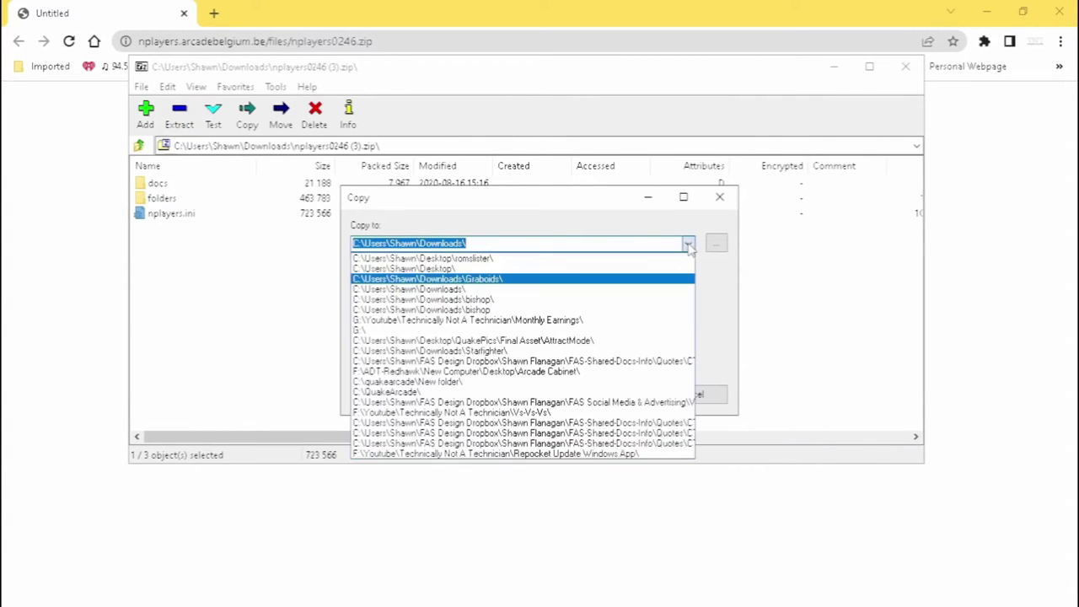
left_click(611, 258)
left_click(615, 400)
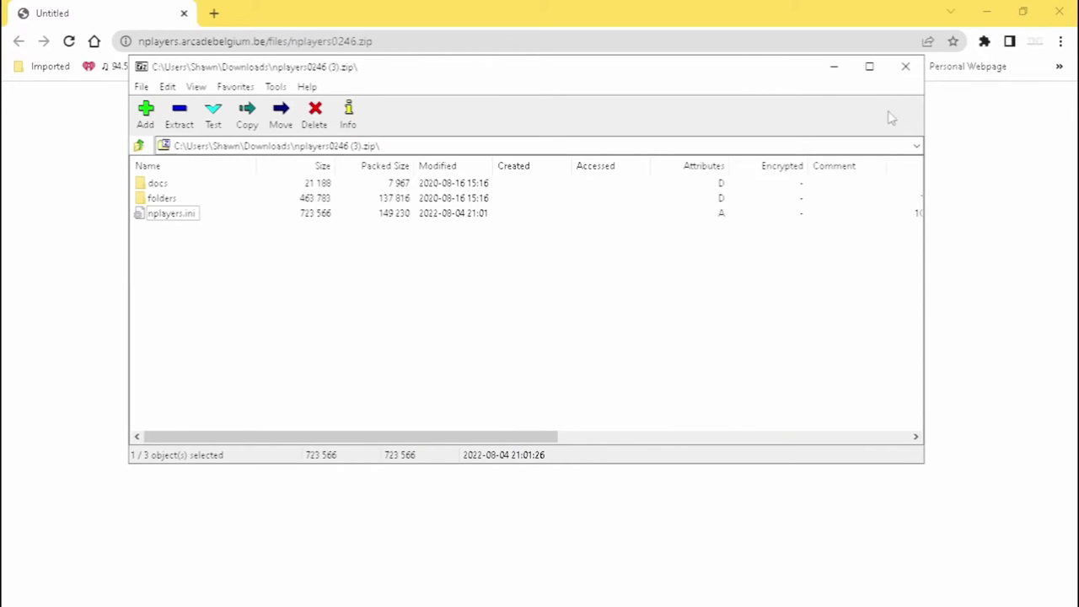
left_click(906, 65)
left_click(1060, 13)
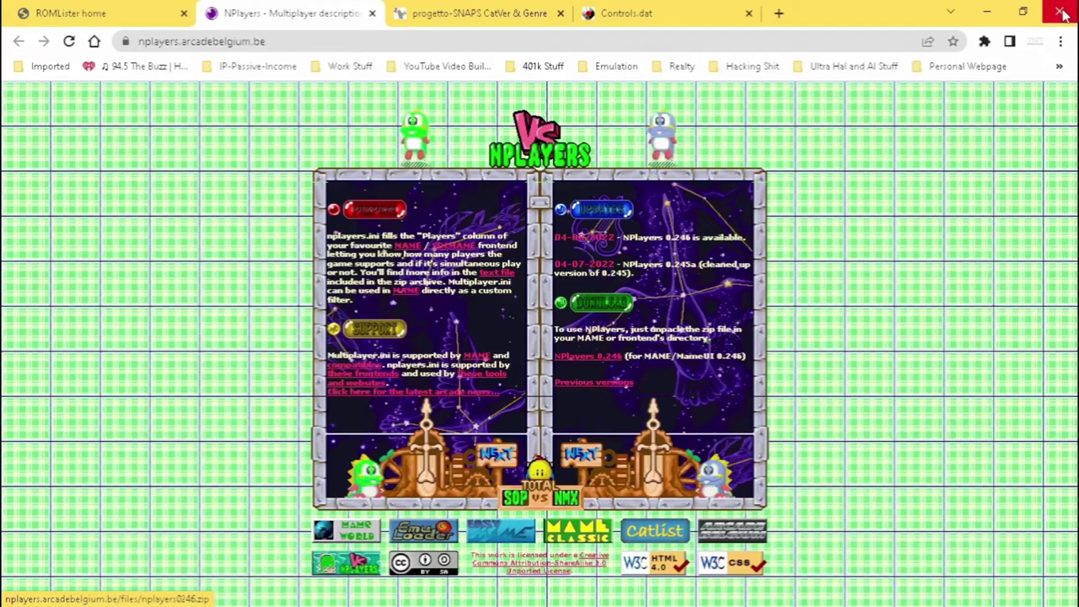
Step: Minimize the browser, close the leftover archive windows and move RomLister's Settings window away from the main window
left_click(985, 13)
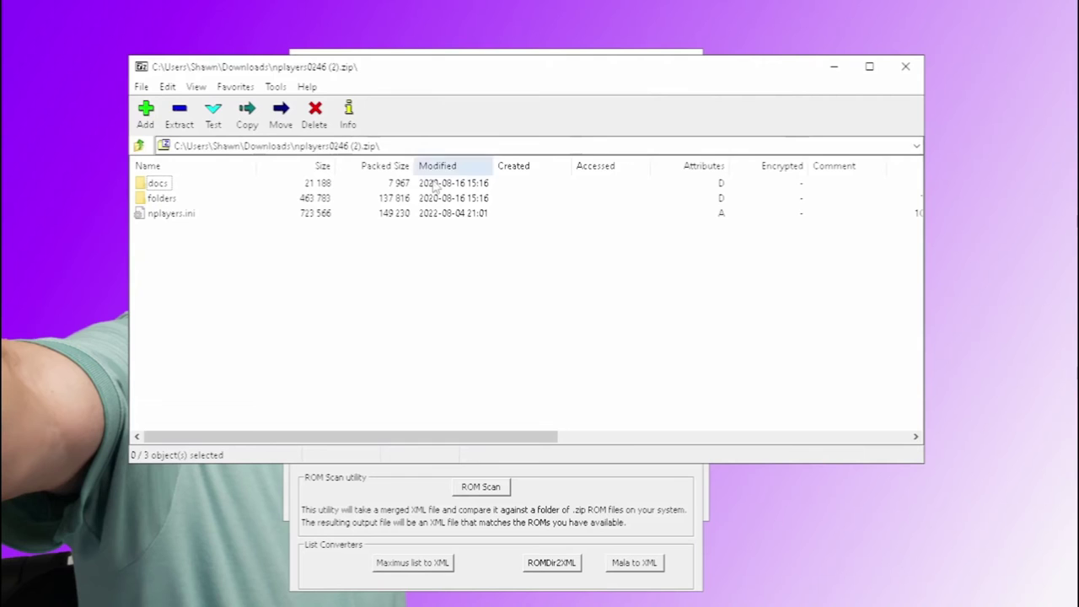
left_click(905, 65)
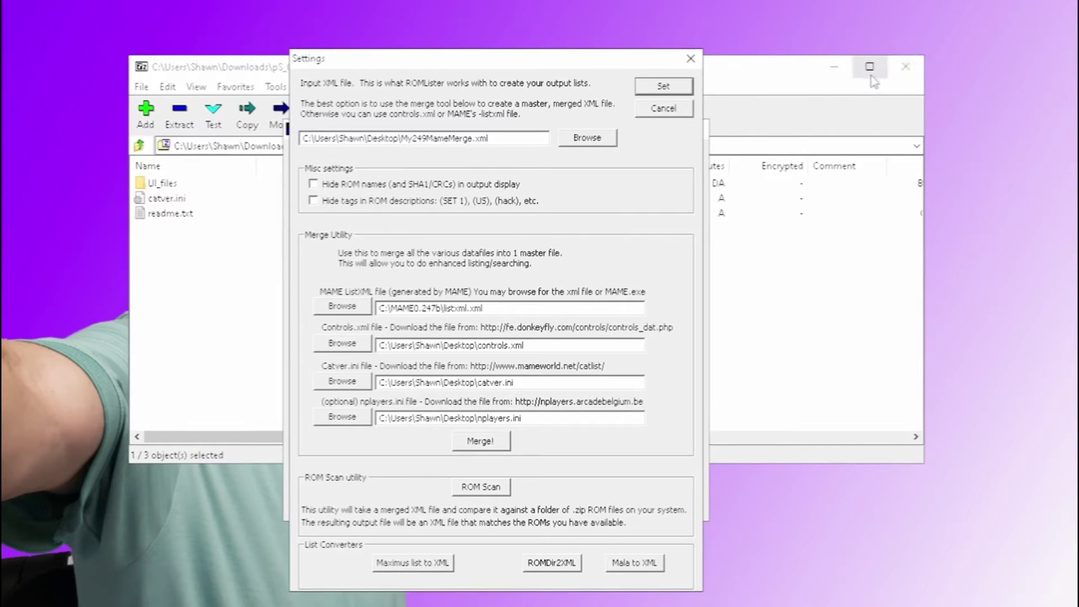
left_click(905, 66)
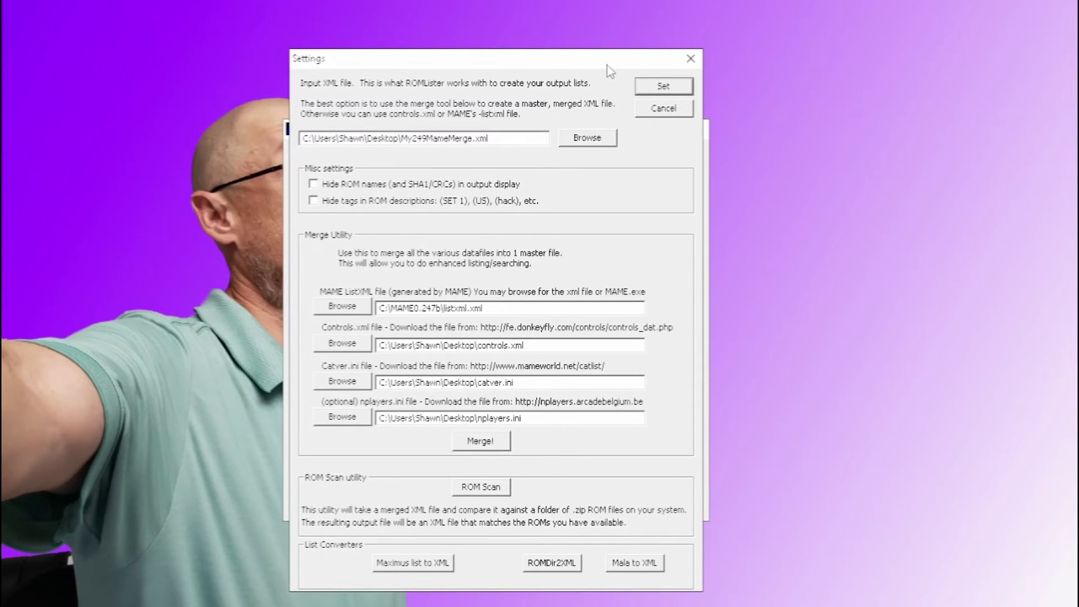
left_click_drag(606, 63, 772, 55)
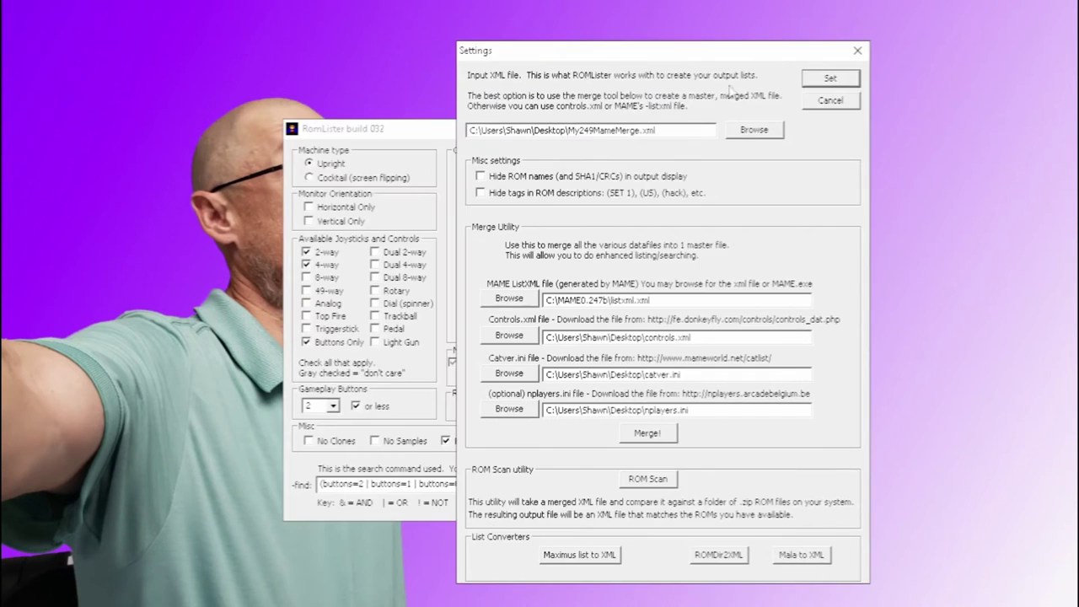
Step: Set the merge utility's Controls.xml file to controls.xml in the romslister folder on the Desktop
left_click(509, 336)
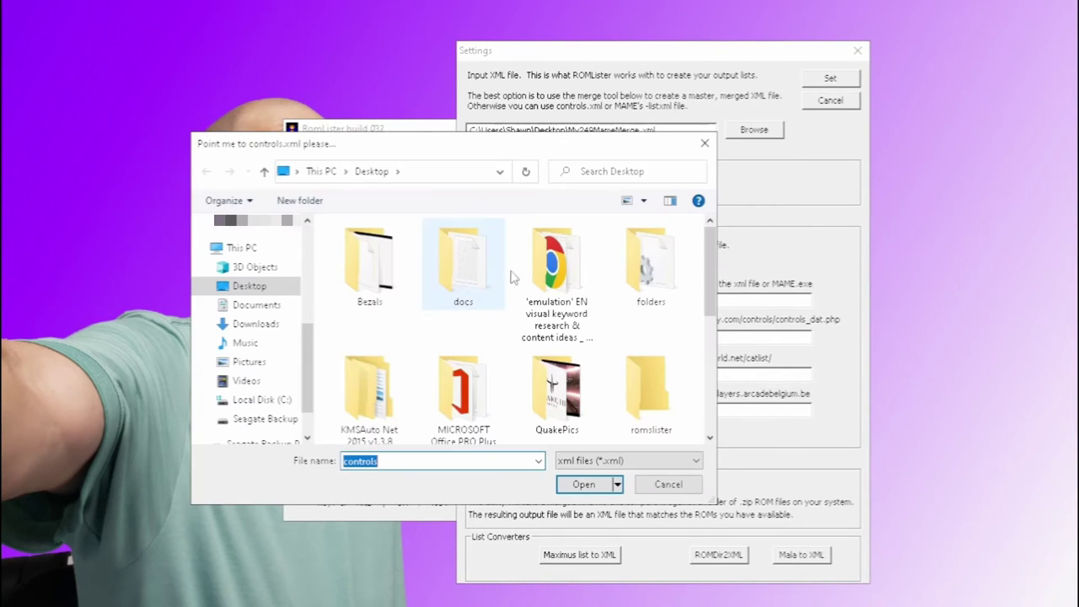
scroll(710, 274, "down", 1)
double_click(651, 324)
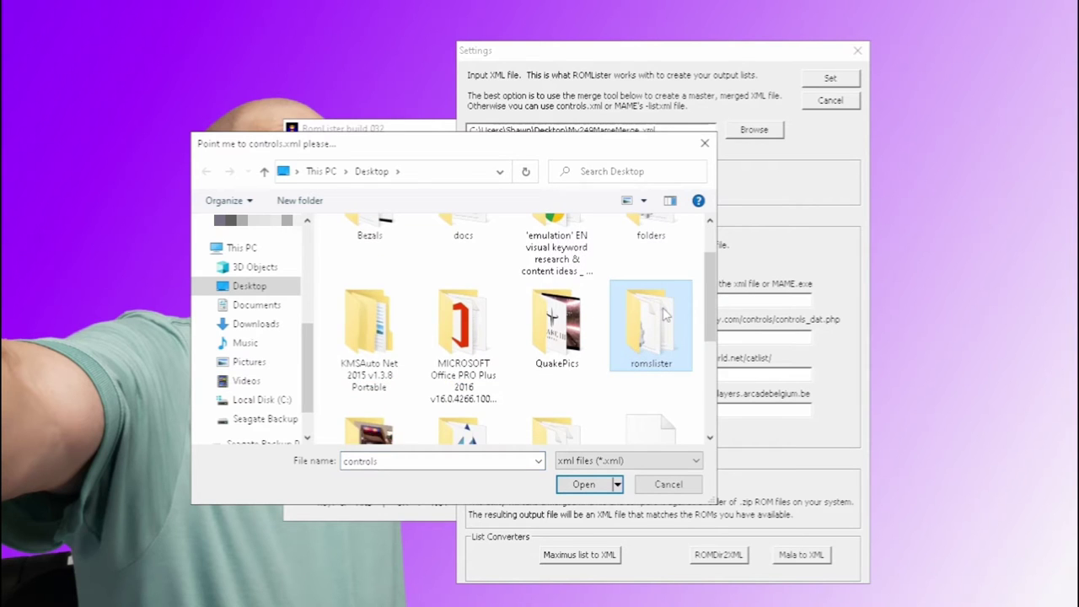
left_click(585, 487)
Step: Set the merge utility's Catver.ini file to catver.ini in the romslister folder on the Desktop
left_click(509, 373)
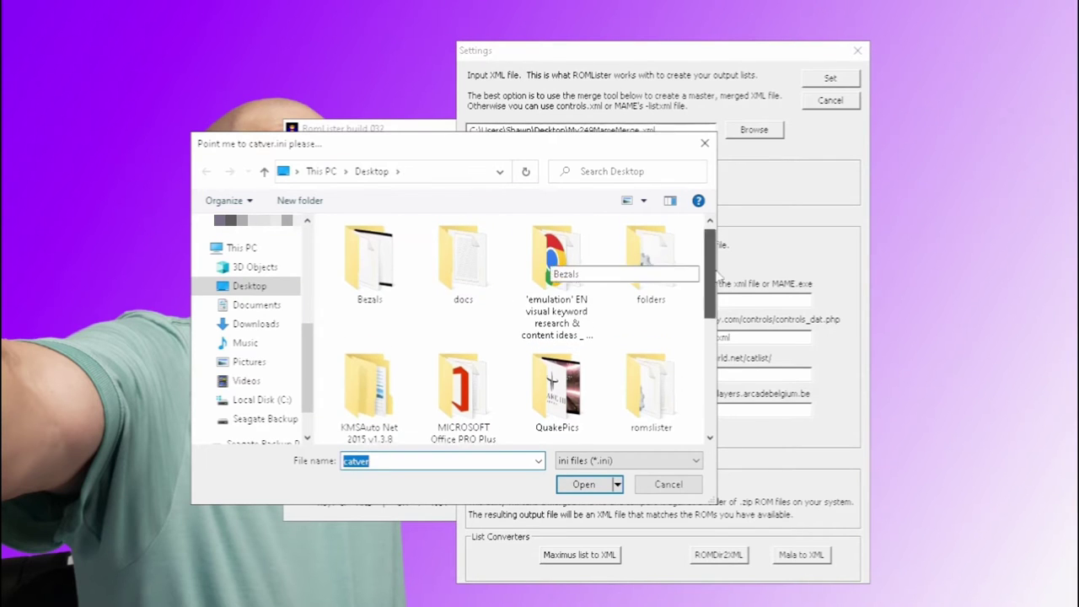
scroll(641, 270, "down", 1)
double_click(638, 253)
left_click(361, 247)
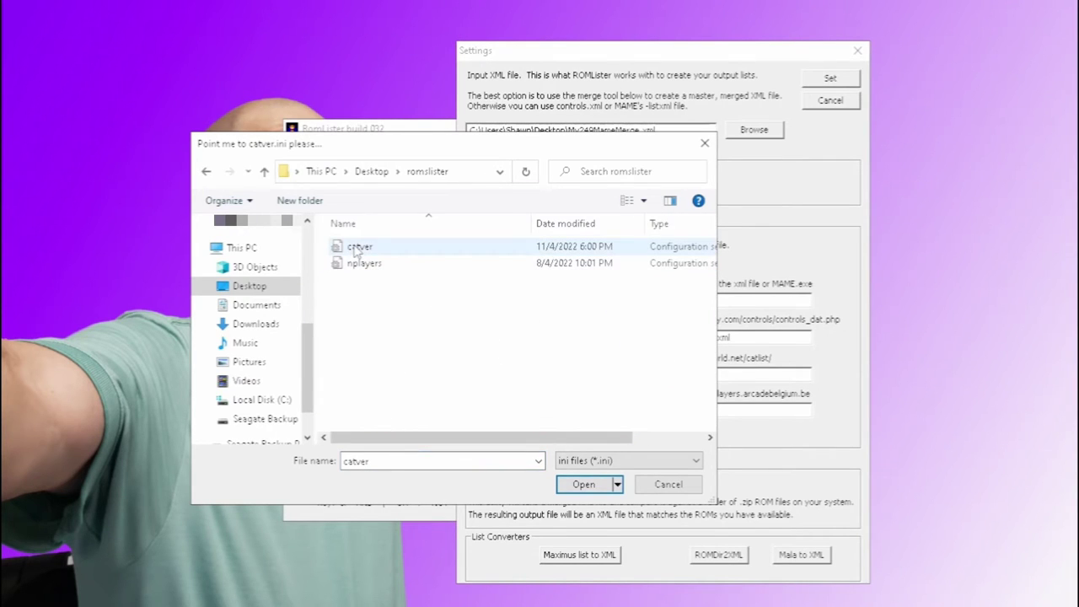
left_click(595, 487)
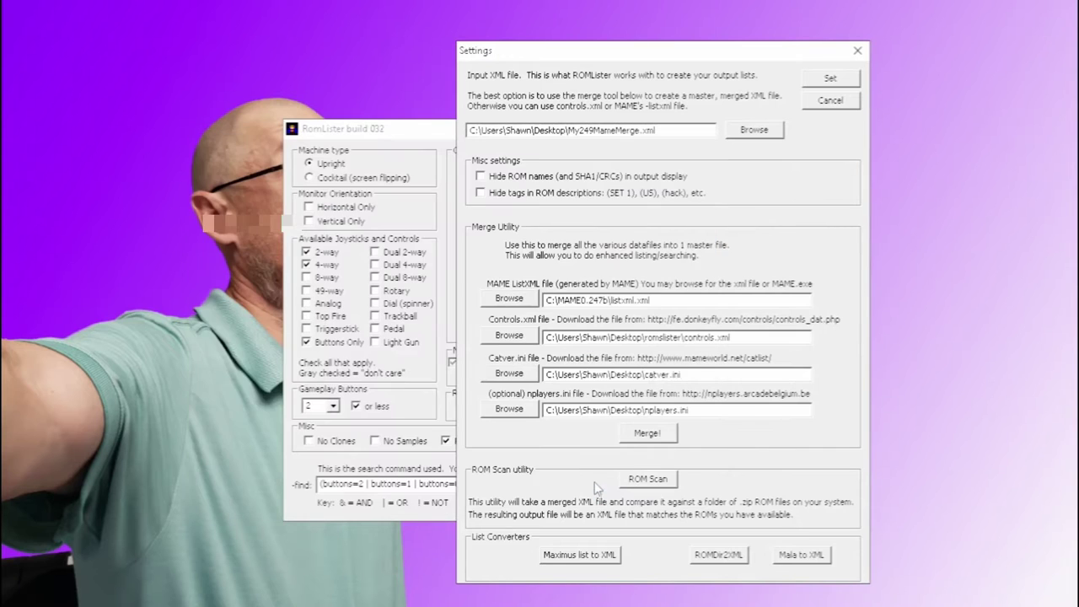
Step: Set the merge utility's optional nplayers.ini file to nplayers.ini in the romslister folder on the Desktop
left_click(527, 410)
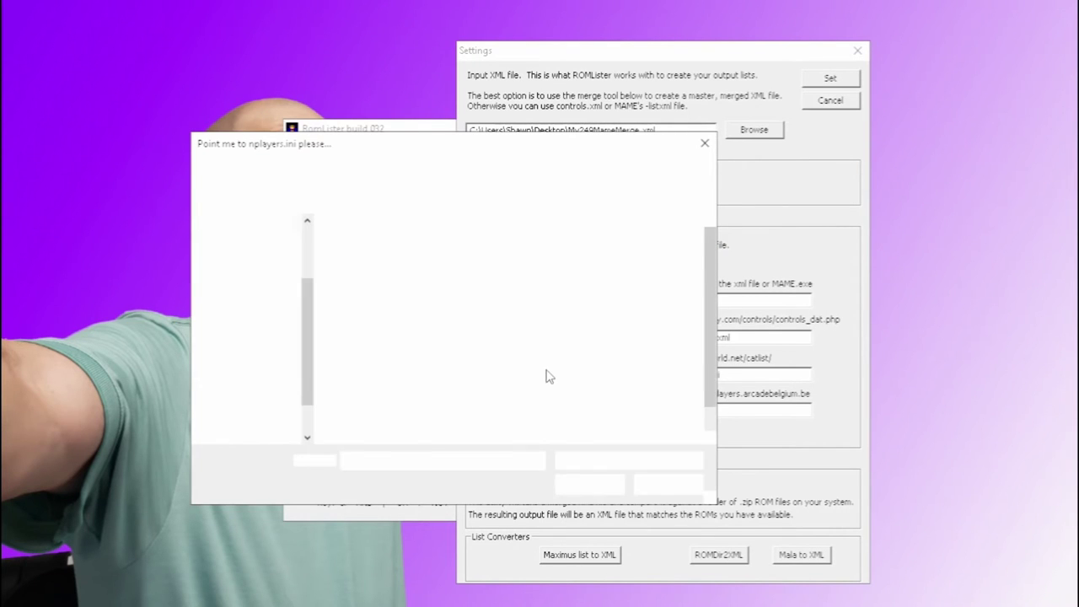
scroll(631, 238, "down", 2)
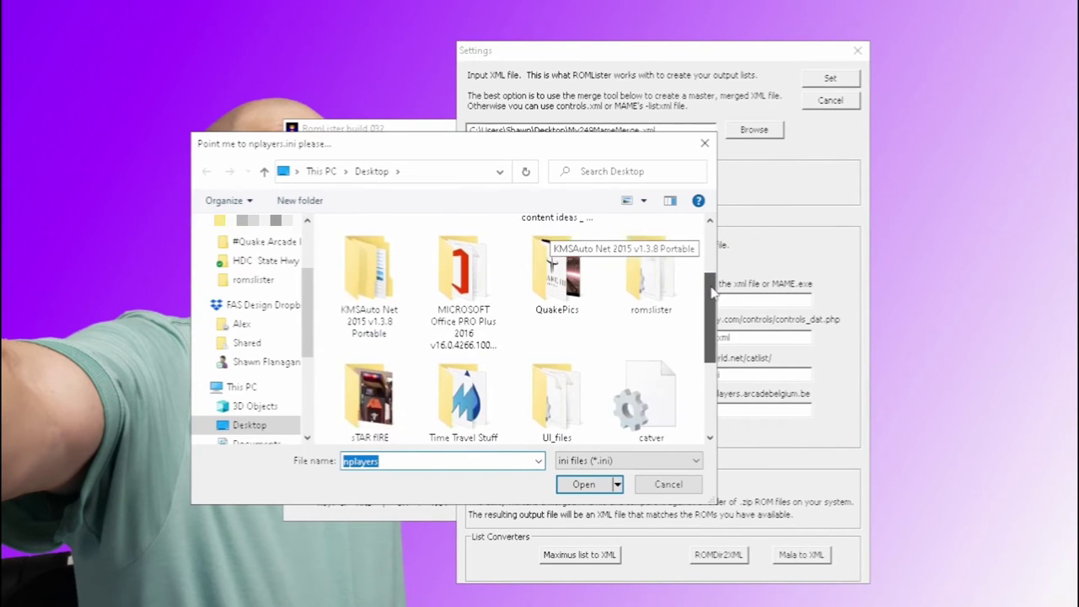
double_click(647, 257)
left_click(393, 265)
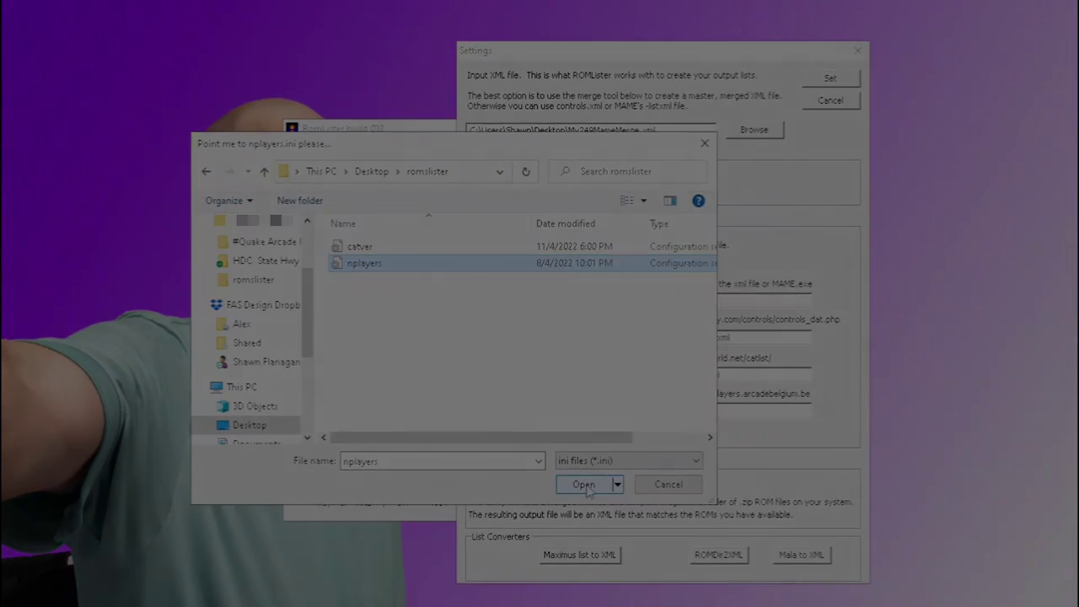
left_click(583, 485)
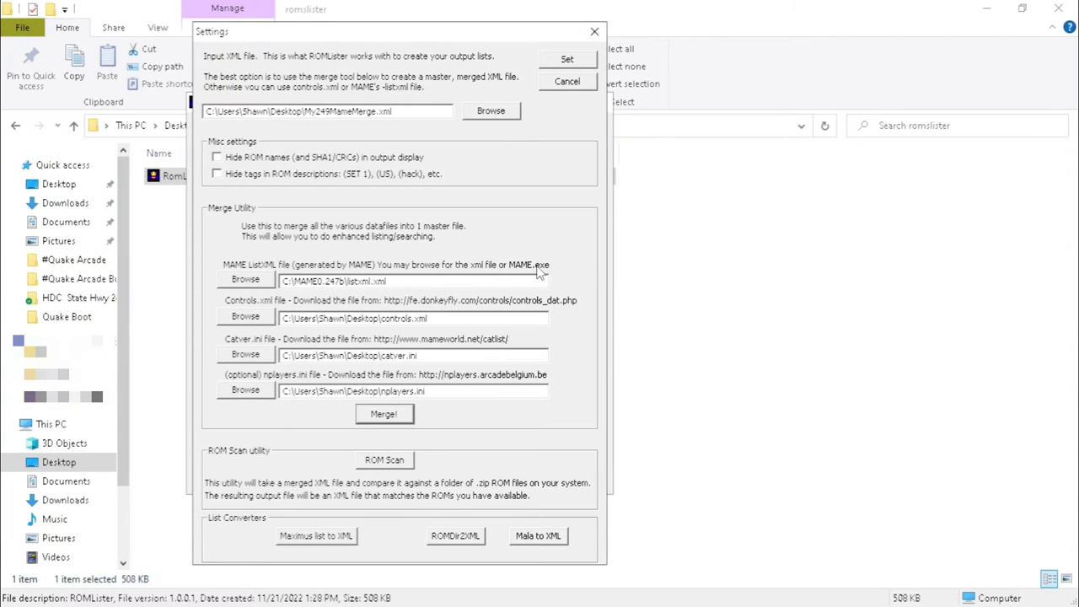
Step: Set the merge utility's MAME ListXML source to the mame application in C:\MAME0.247b and let it generate the full XML listing
left_click(257, 283)
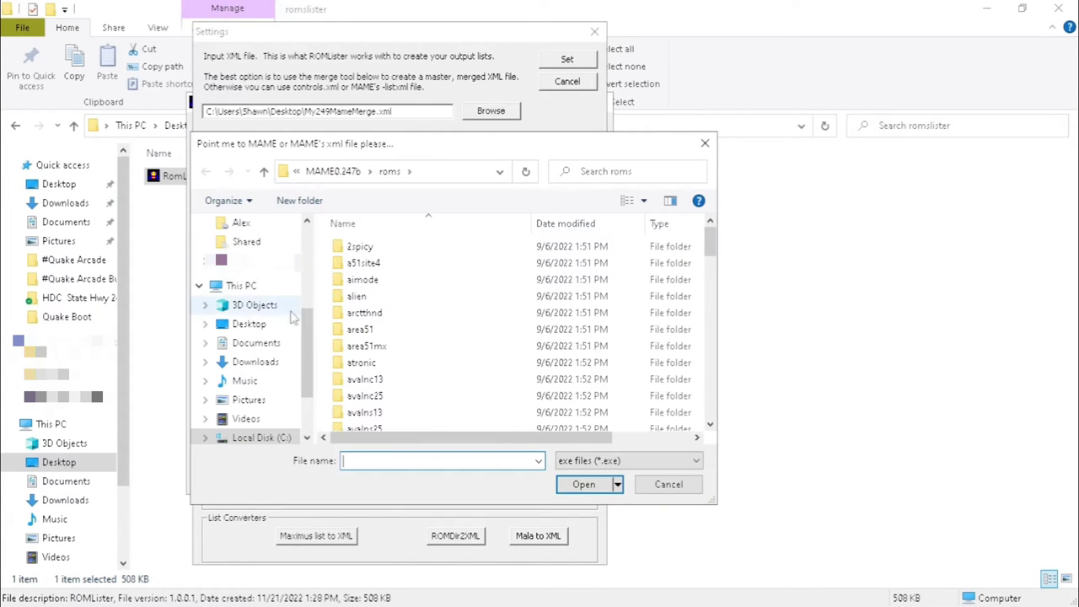
left_click(245, 286)
scroll(385, 281, "down", 3)
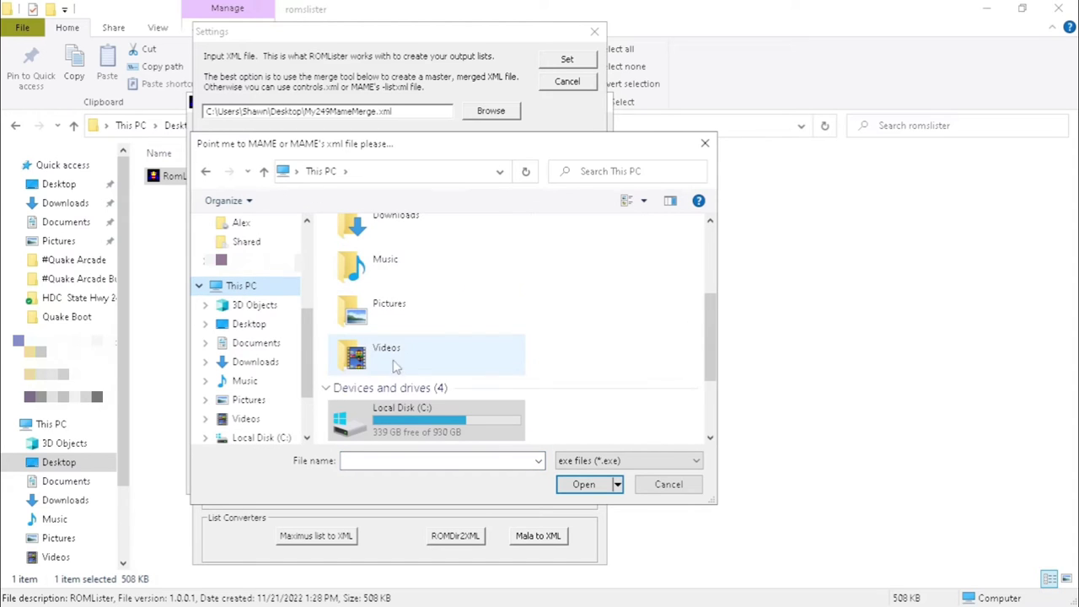
double_click(396, 415)
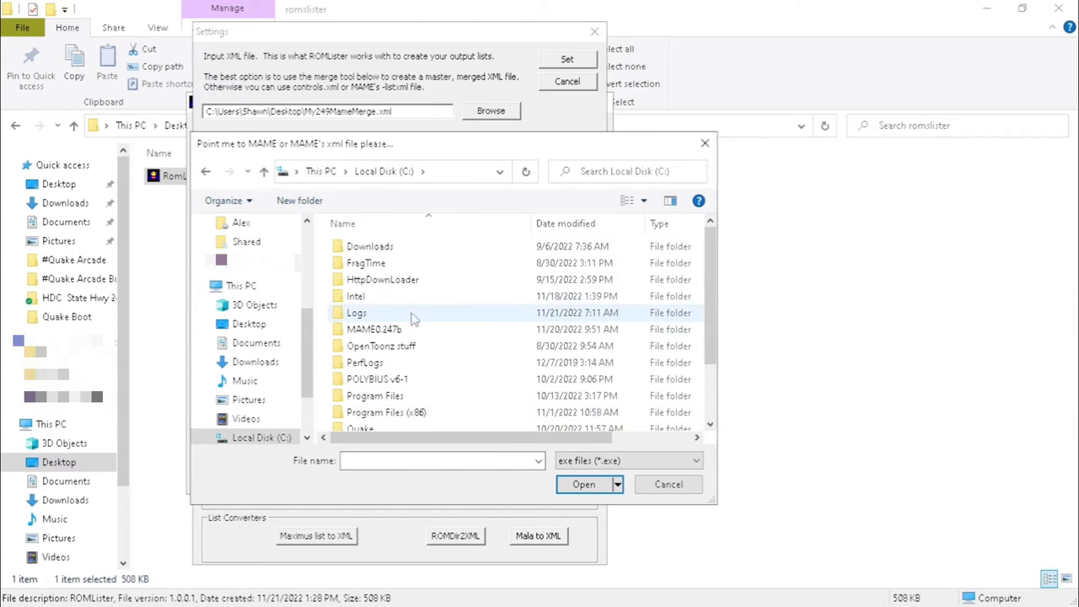
double_click(376, 330)
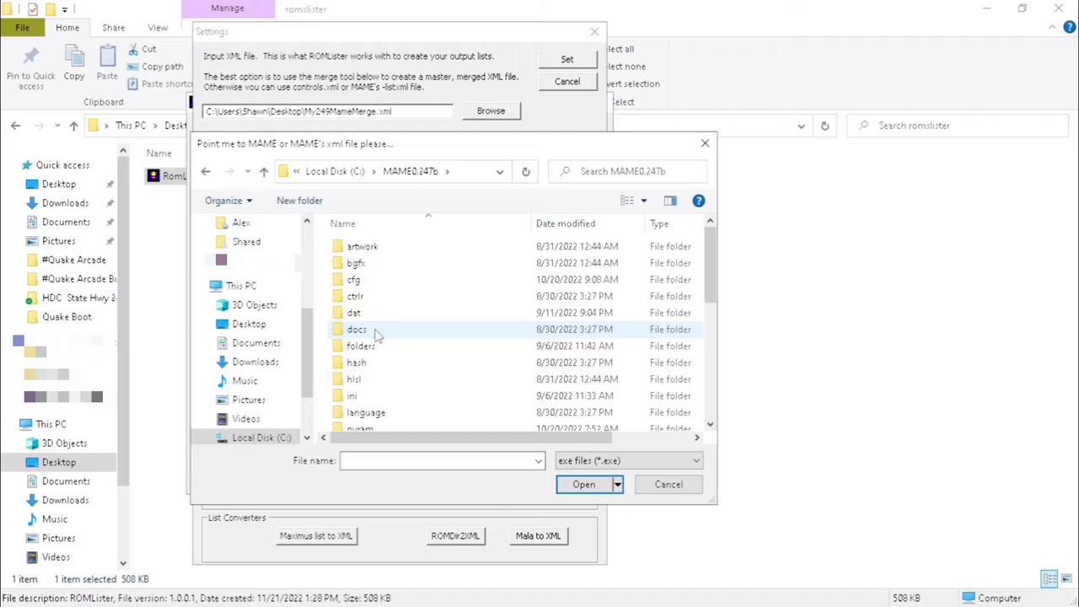
scroll(390, 323, "down", 7)
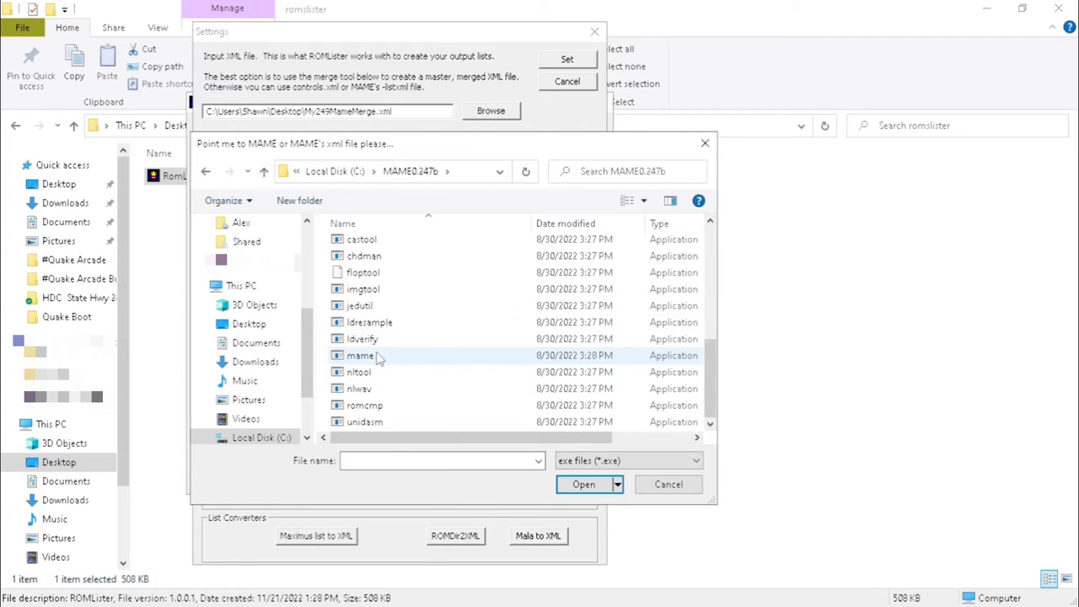
left_click(357, 357)
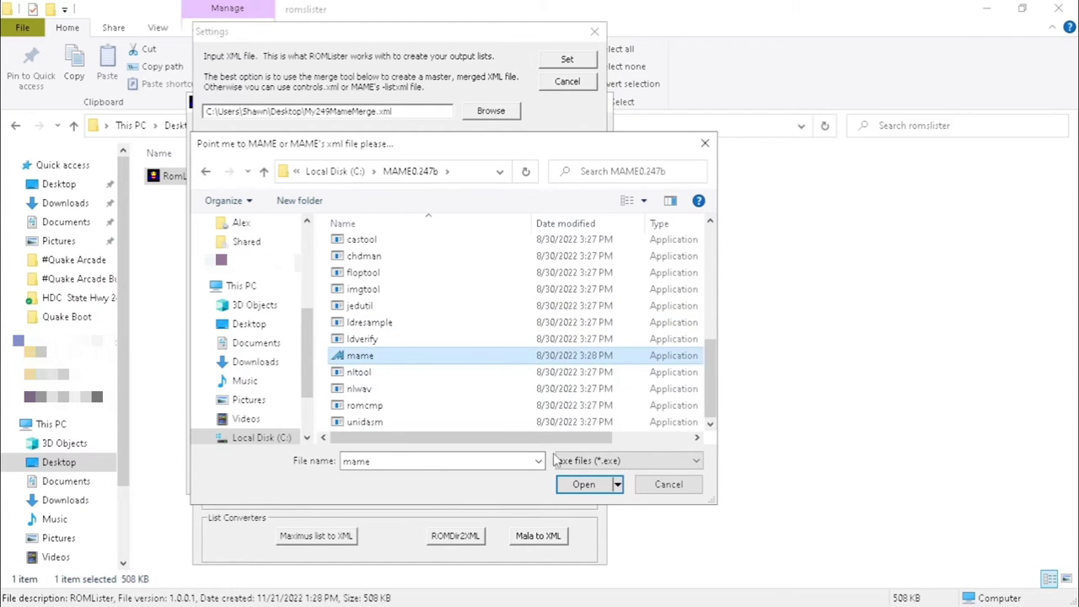
left_click(577, 482)
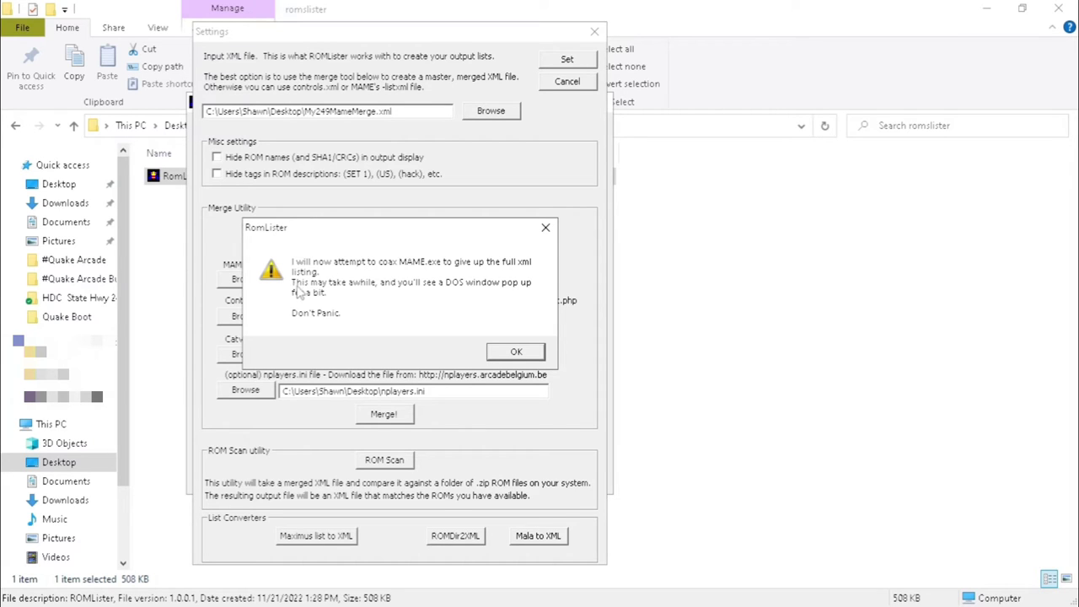
left_click(515, 352)
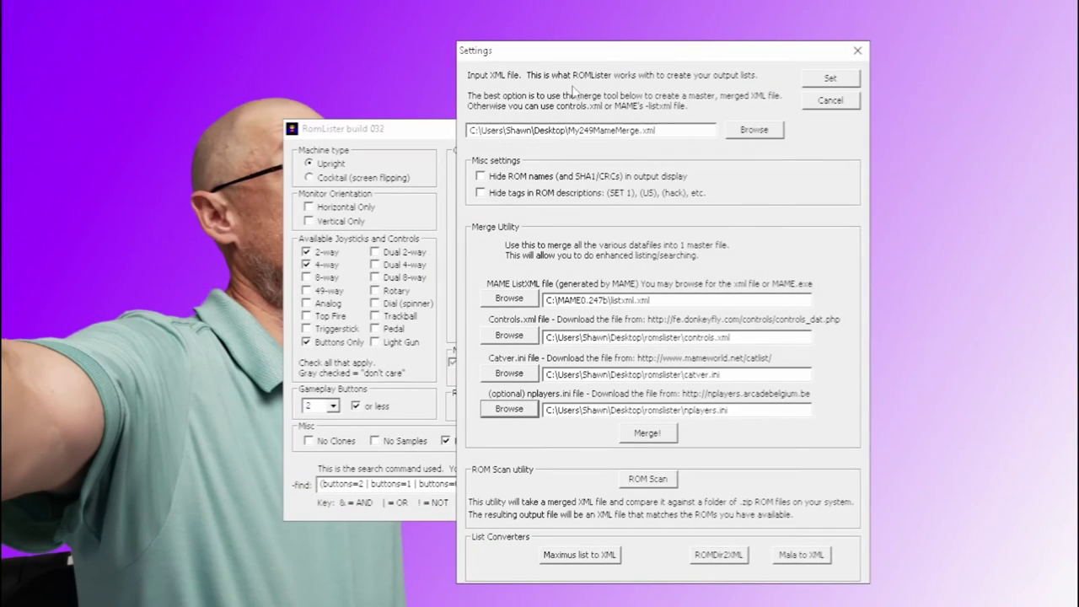
Step: Merge the data files into My249MameMerge.xml in the romslister folder on the Desktop and accept the conversion to the older MAME format
left_click(650, 435)
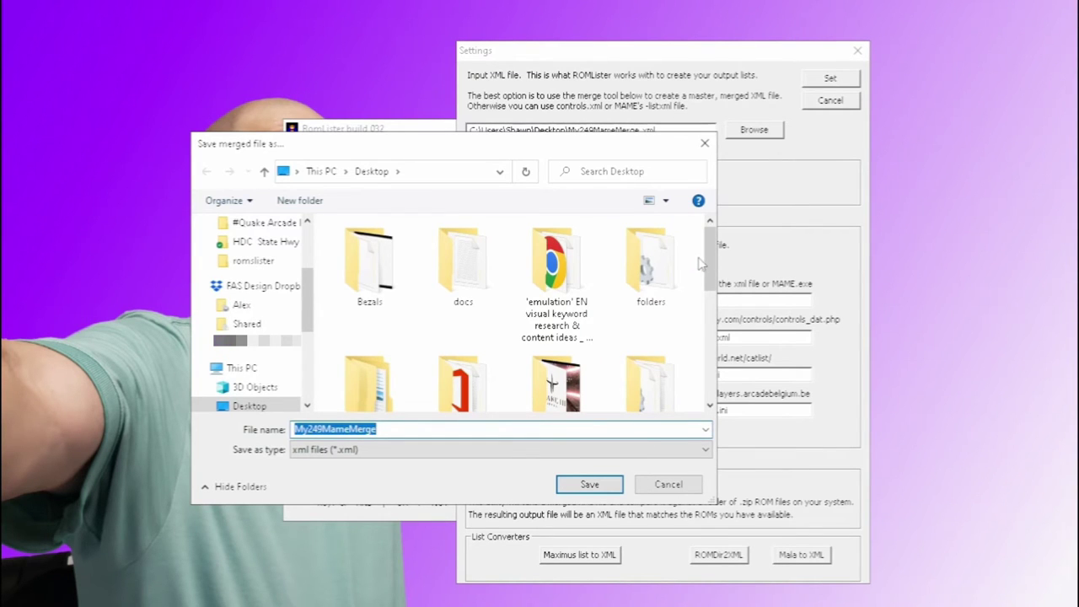
scroll(699, 270, "down", 1)
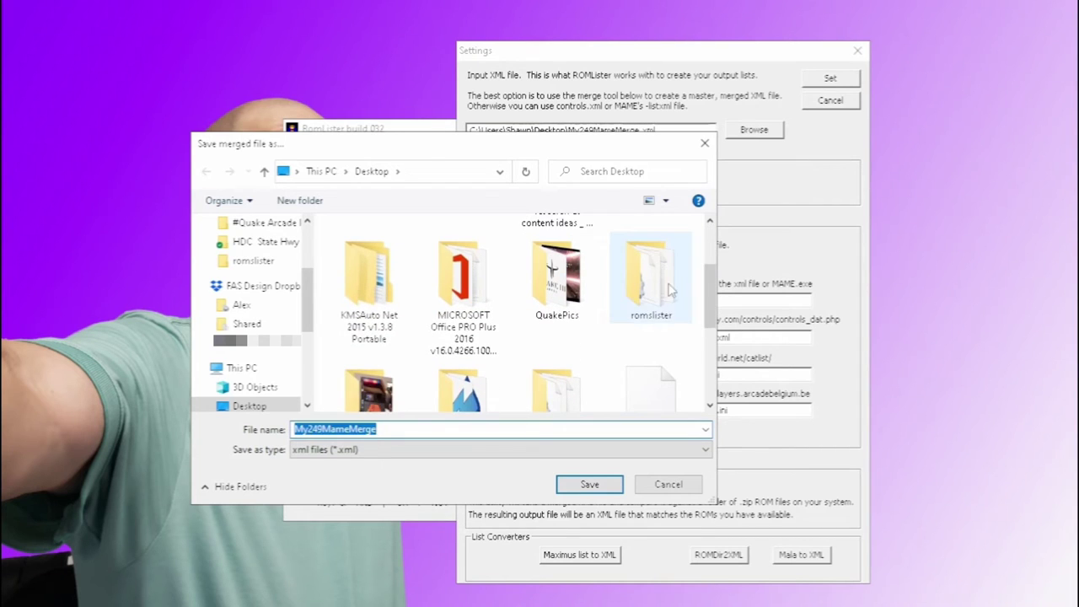
double_click(670, 289)
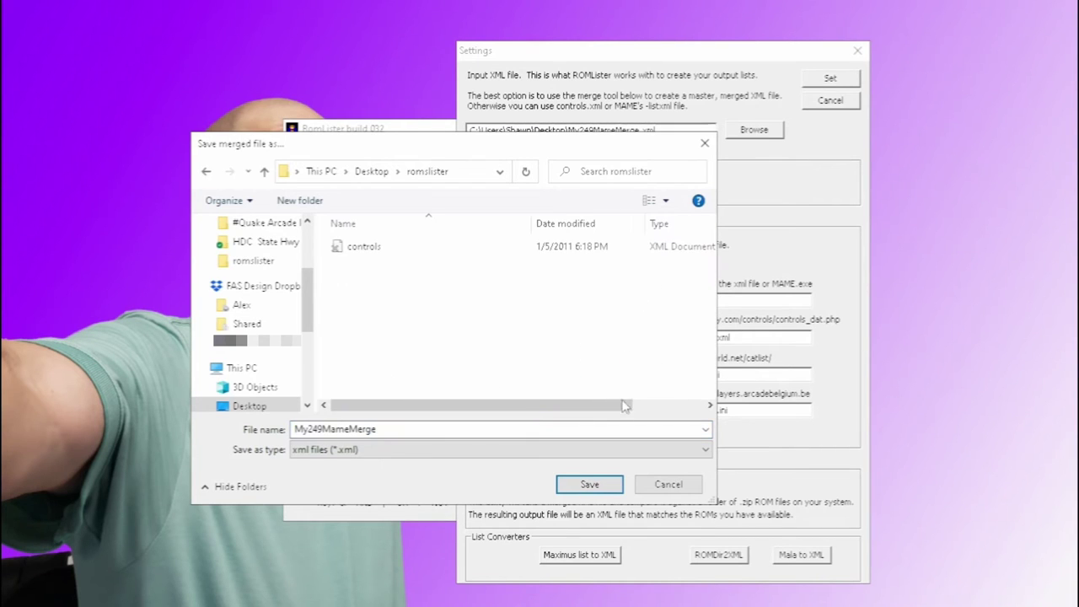
left_click(590, 486)
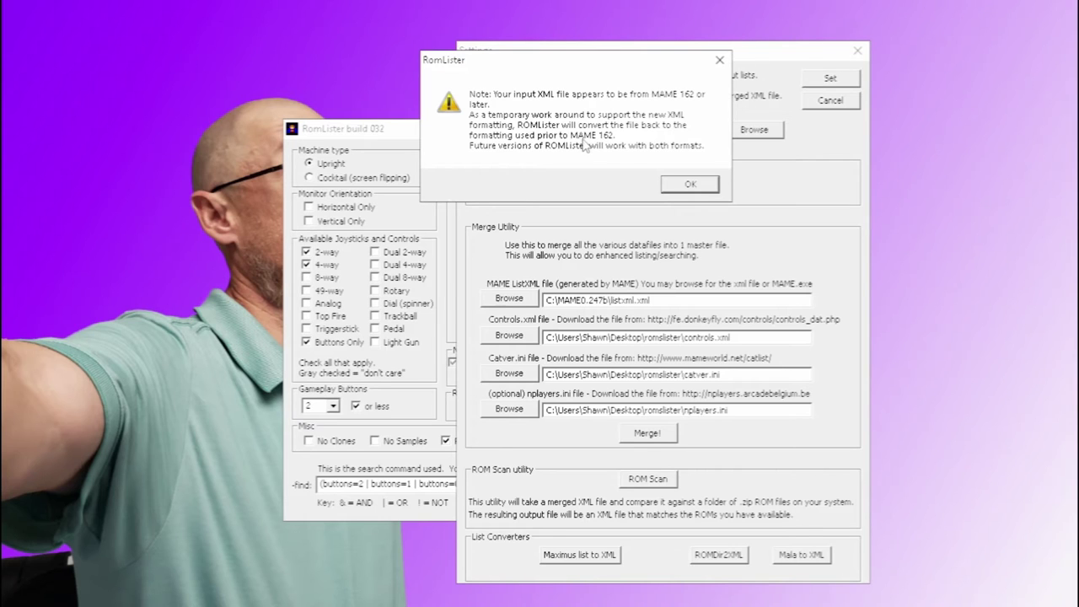
left_click(690, 187)
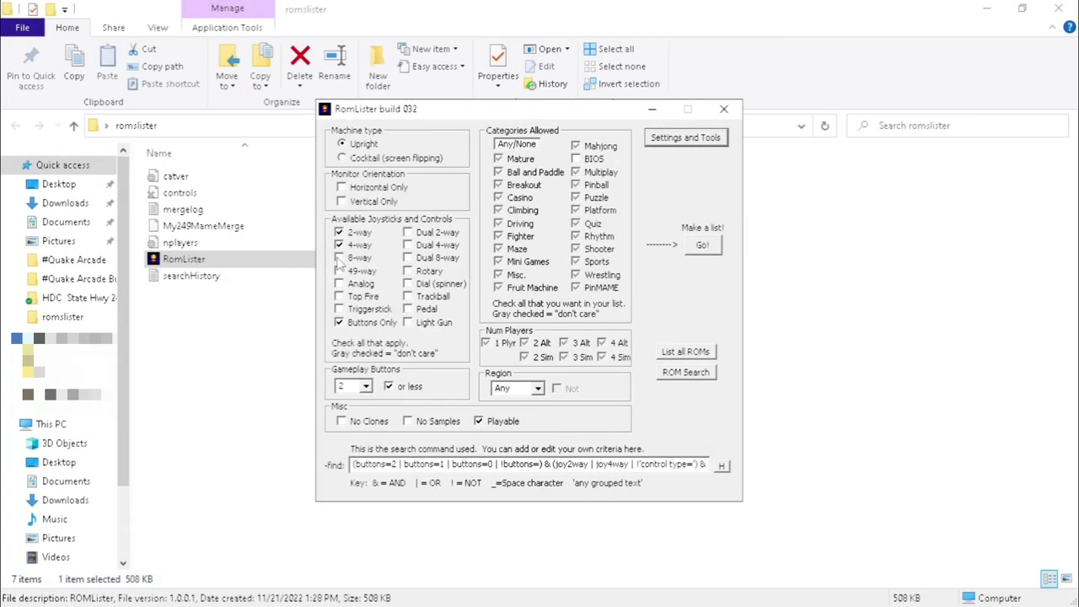
Step: Include 8-way joysticks in the available controls and set the gameplay buttons to 8
left_click(340, 258)
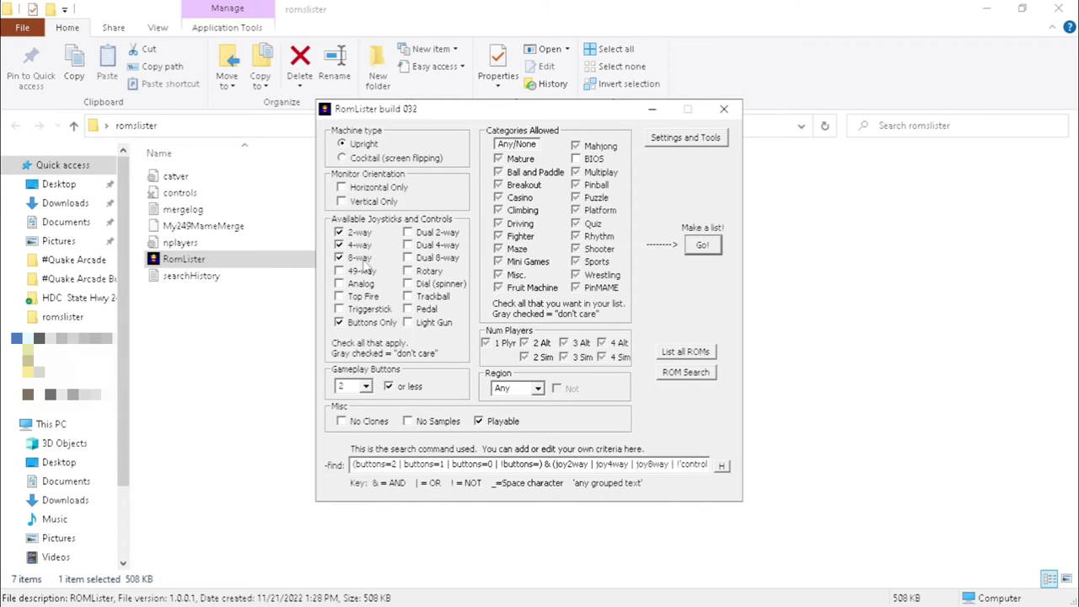
left_click(366, 386)
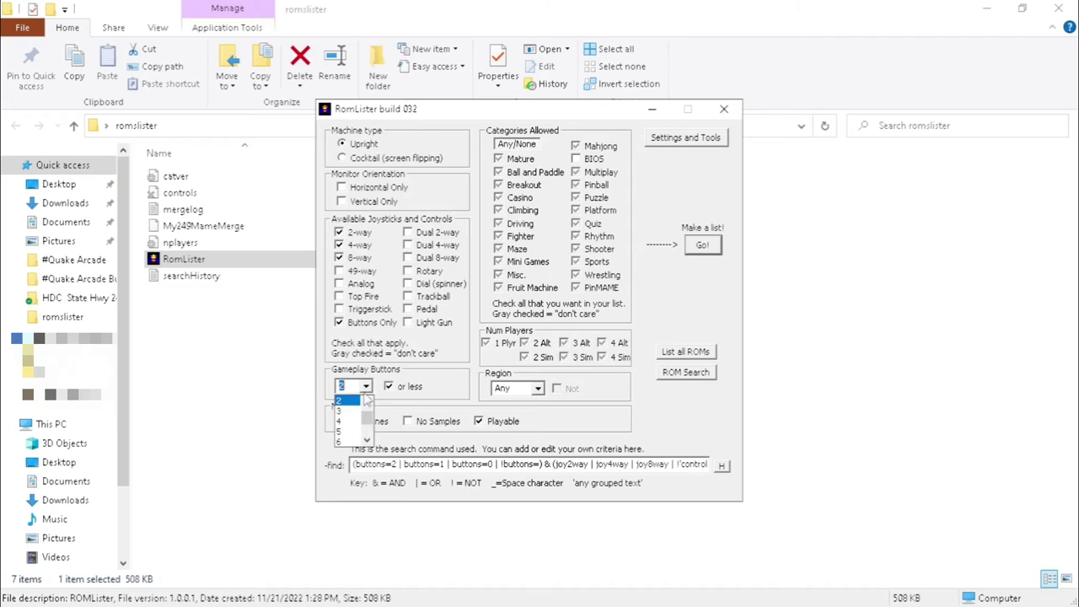
scroll(362, 425, "down", 1)
left_click(352, 442)
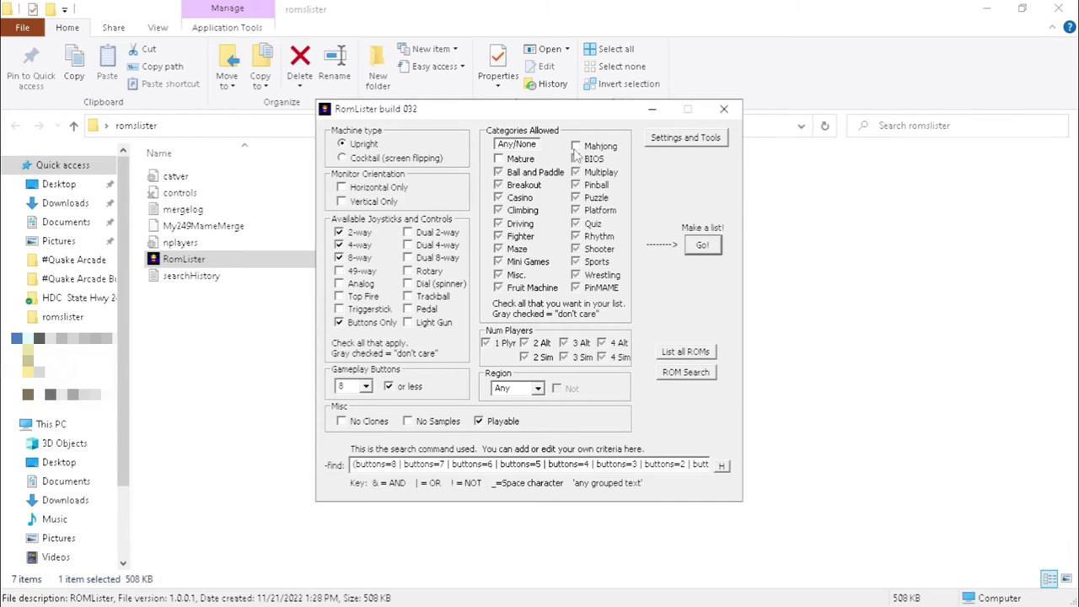
Step: Exclude the Ball and Paddle, Casino, Mini Games, Misc., Fruit Machine, Pinball, Puzzle, Quiz and PinMAME categories and fully check Wrestling
left_click(578, 200)
left_click(498, 288)
left_click(499, 275)
left_click(499, 198)
left_click(499, 173)
left_click(577, 277)
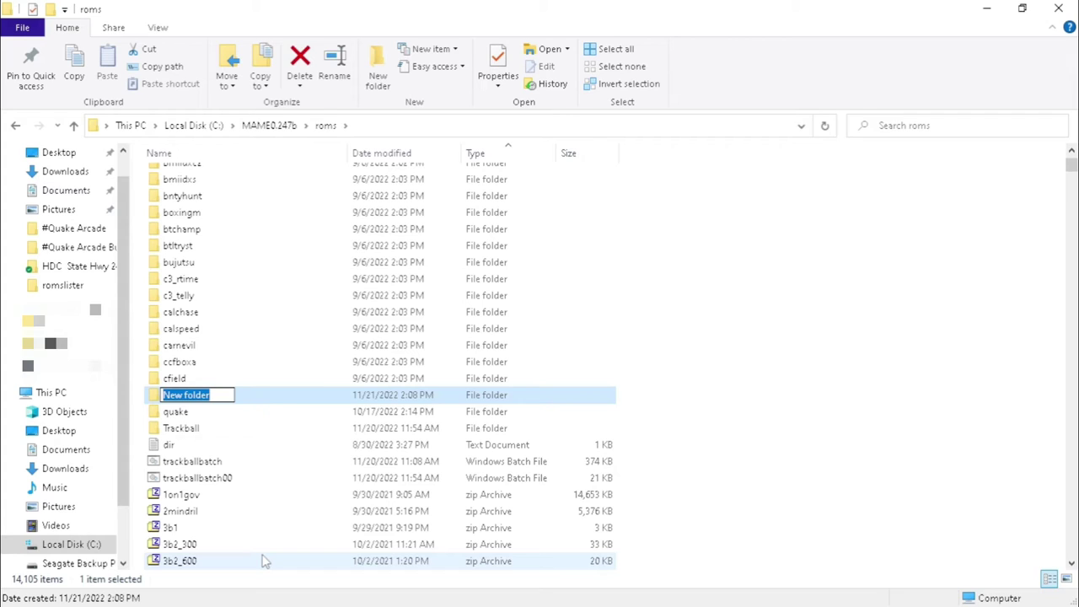
Step: Name the new folder inside MAME's roms folder gamecopy
type("game")
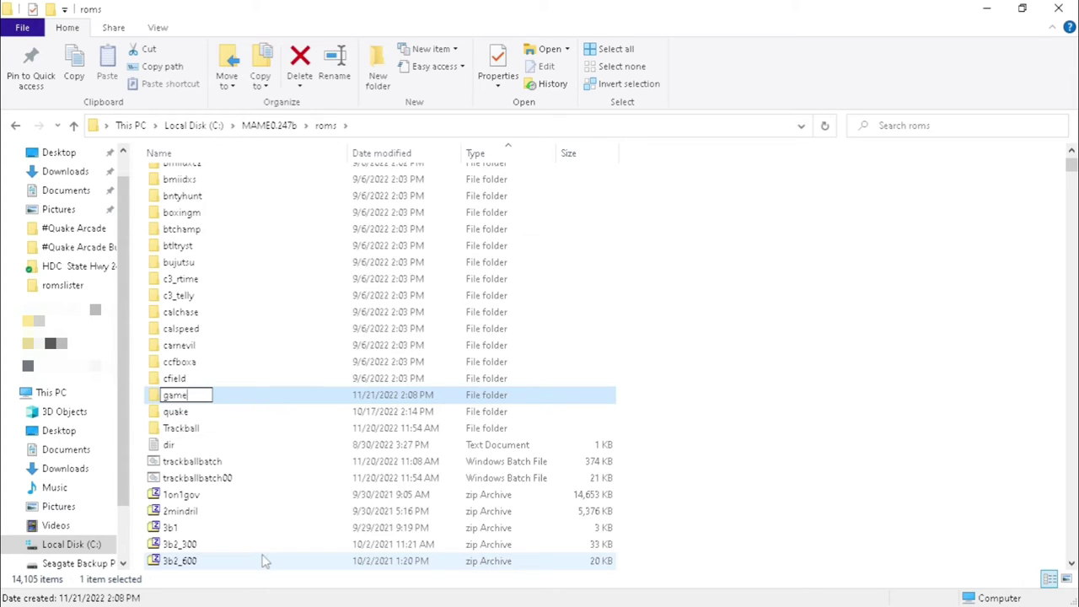
type("copy")
key("Return")
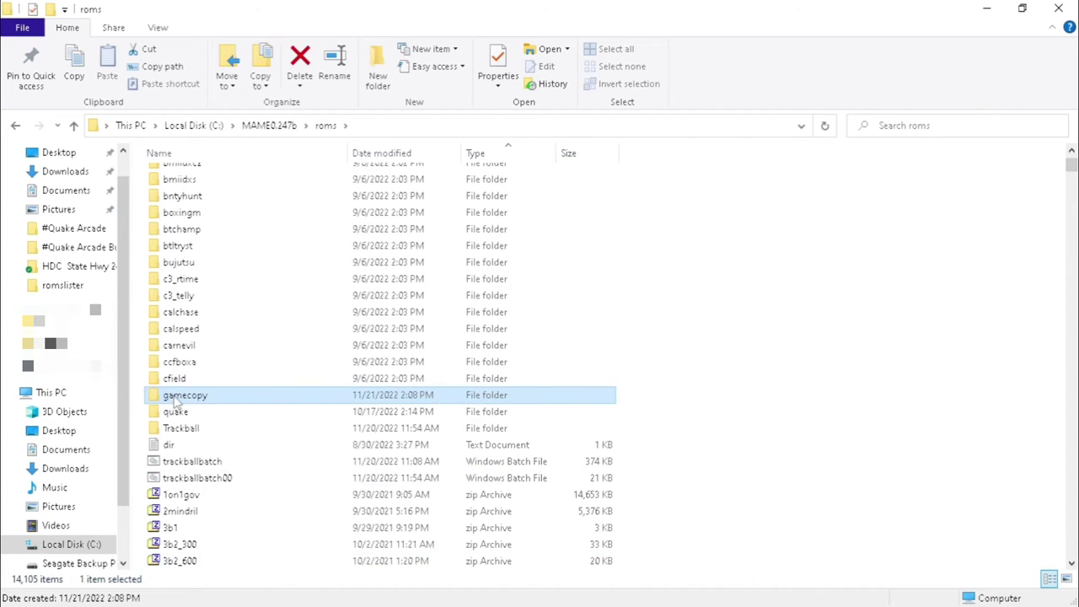
Step: Open the gamecopy folder, copy its full path and minimize the file window
key("Return")
left_click(413, 127)
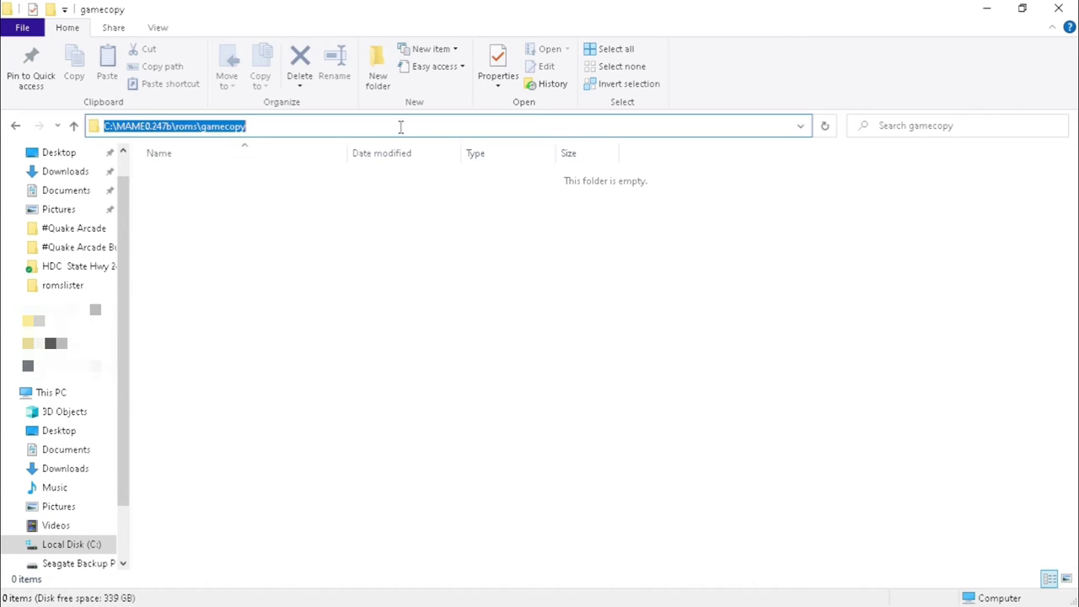
right_click(158, 118)
left_click(202, 174)
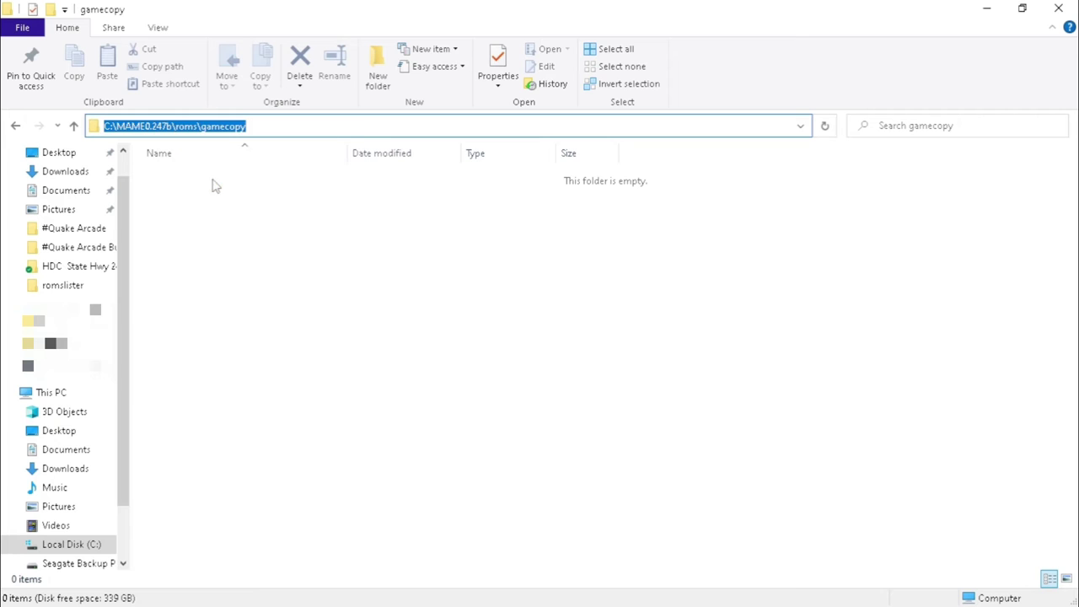
left_click(986, 9)
Step: Preview the working list as a batch file using the command copy %ROM%.zip C:\MAME0.247b\roms\gamecopy, and close the preview
left_click(508, 385)
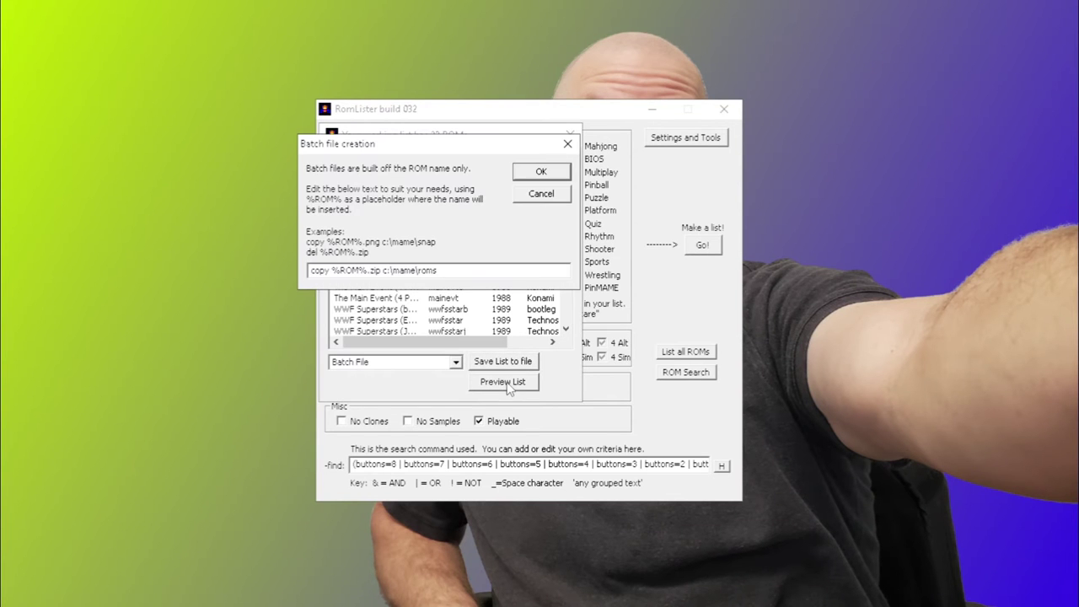
left_click_drag(385, 269, 489, 267)
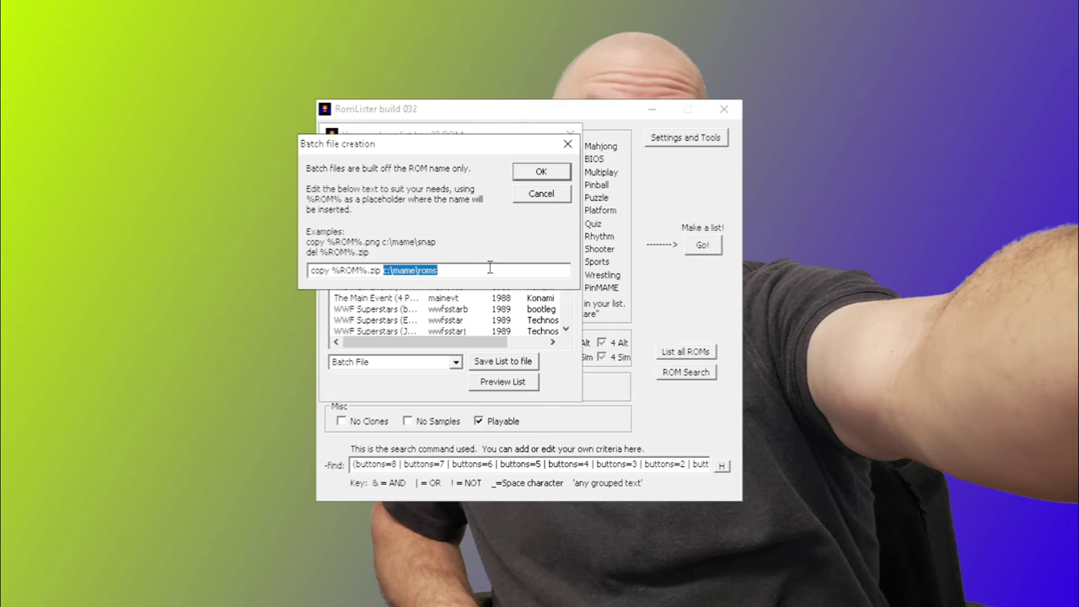
key("ctrl+v")
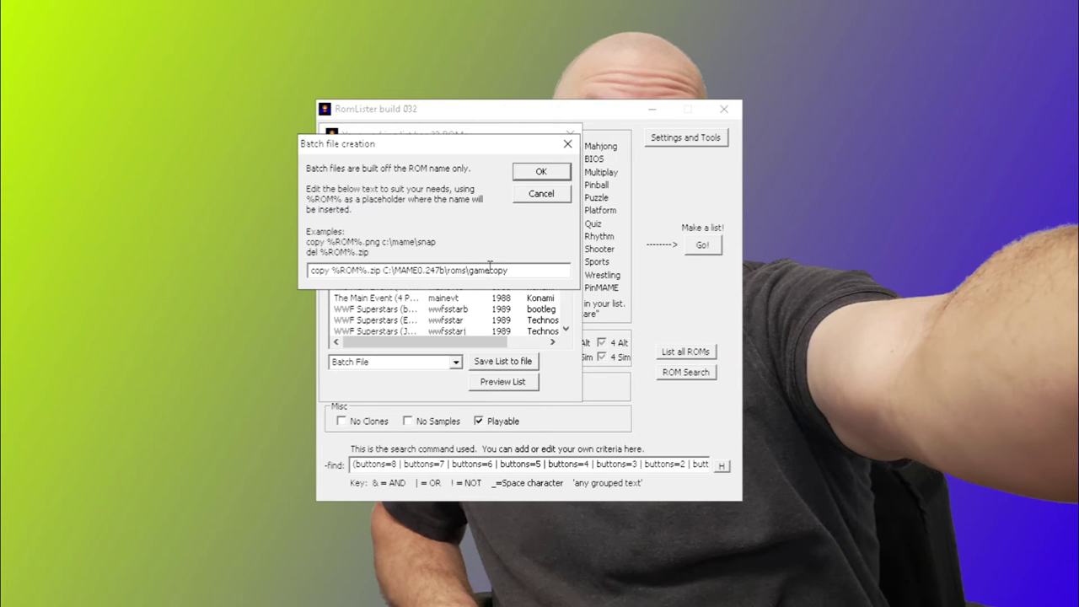
left_click(543, 170)
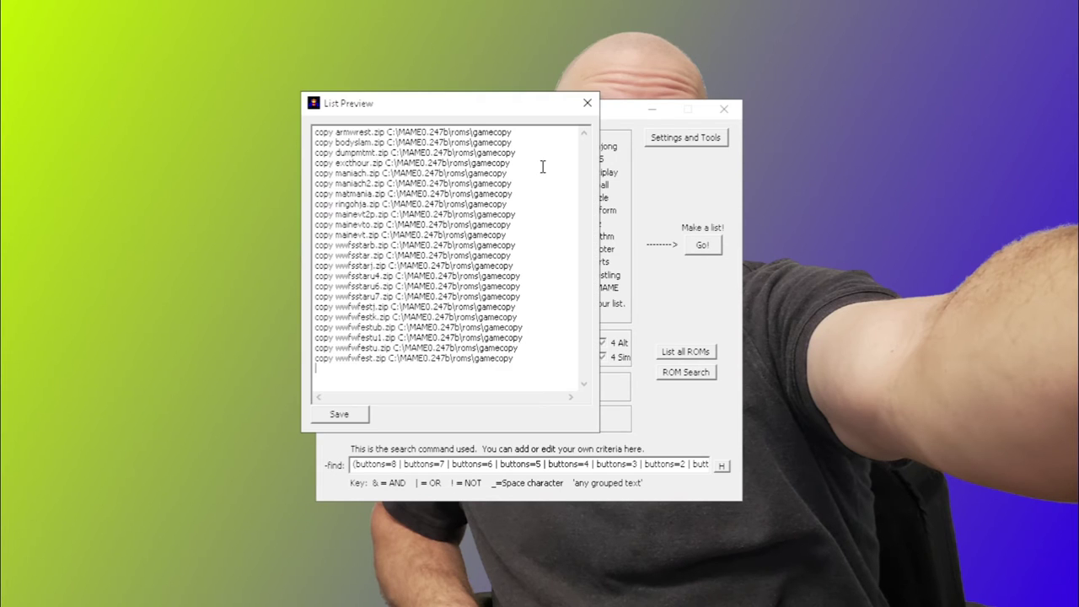
left_click(346, 416)
left_click(586, 108)
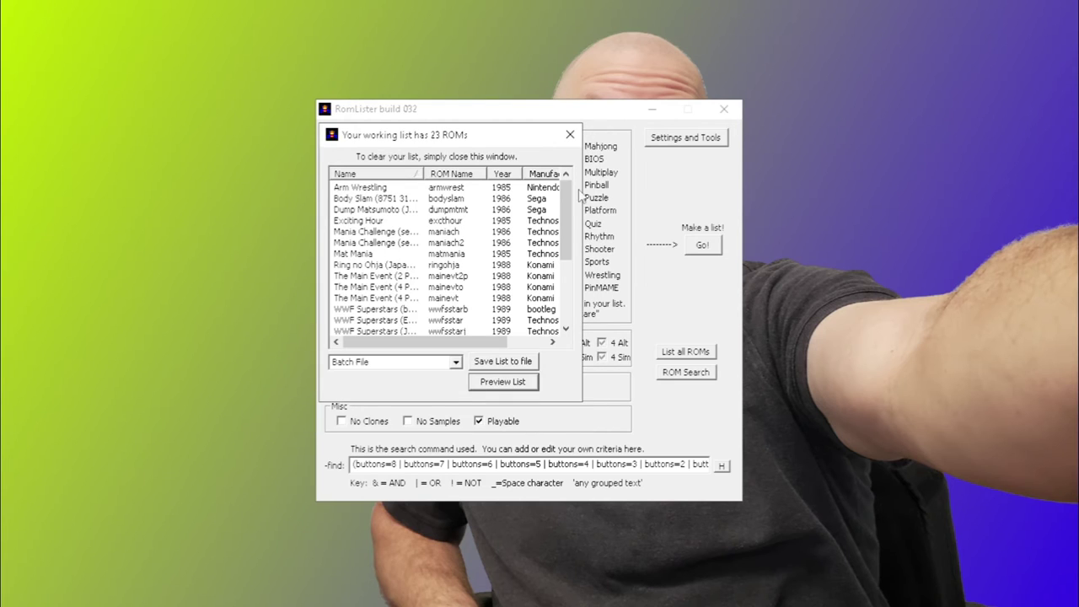
Step: Save the working list as a batch file named Test in the romslister folder with the gamecopy copy command, and close the list
left_click(512, 362)
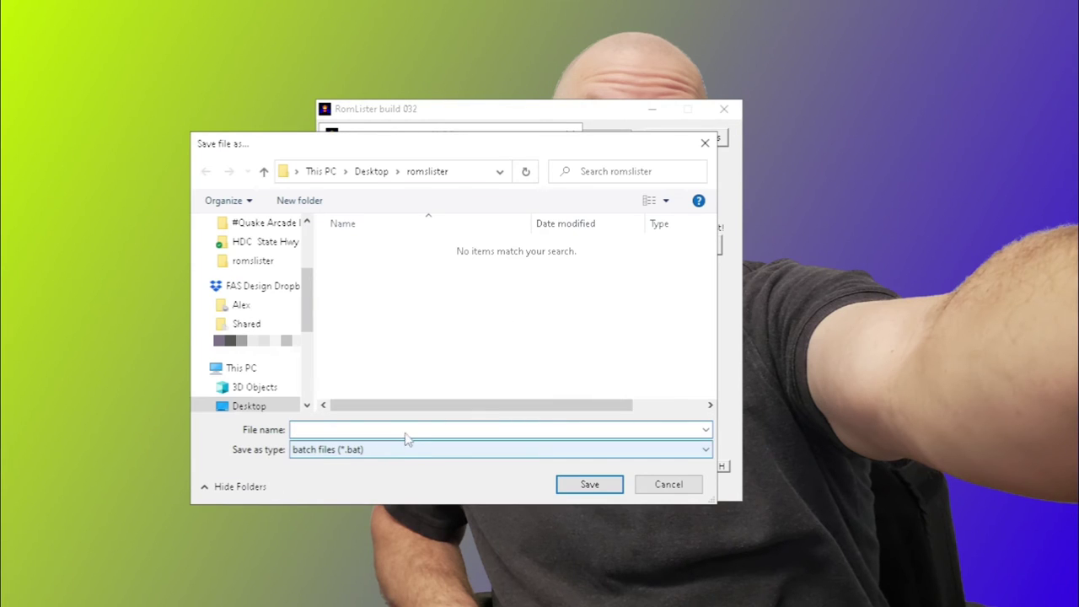
type("Test")
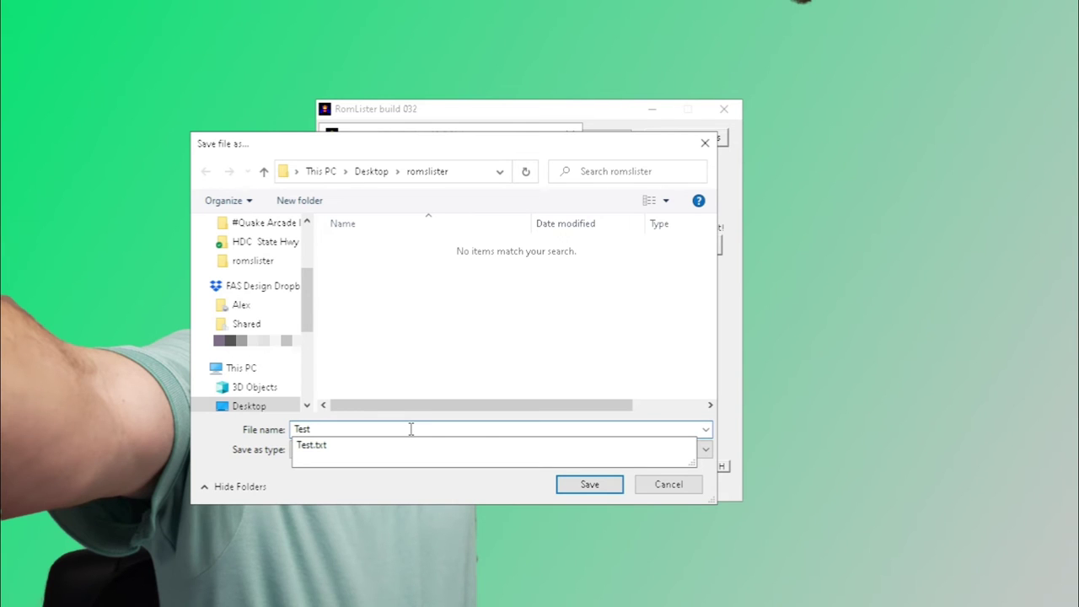
key("Return")
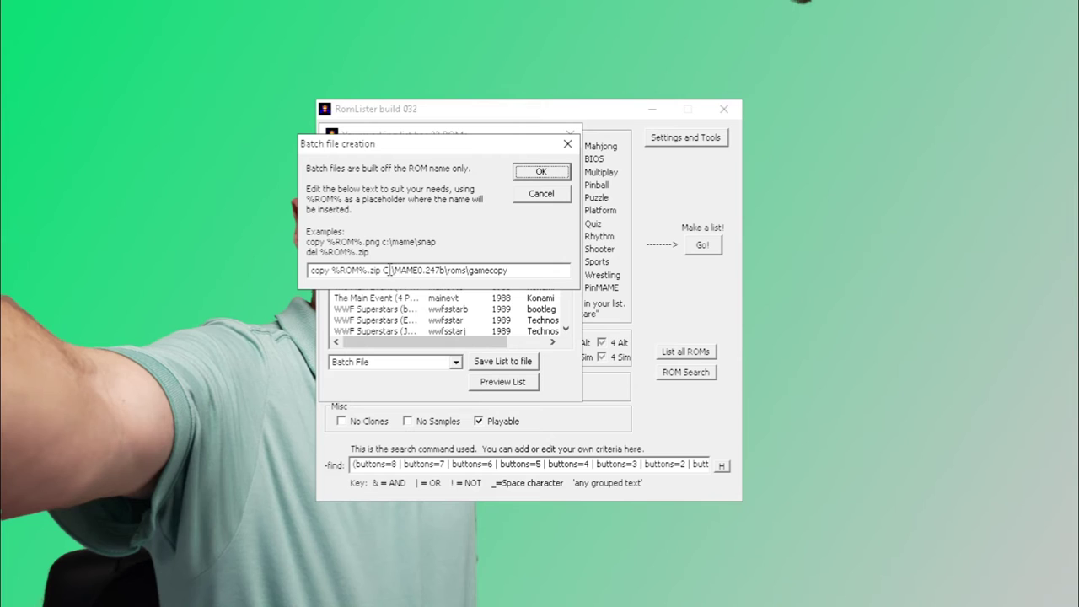
left_click(541, 172)
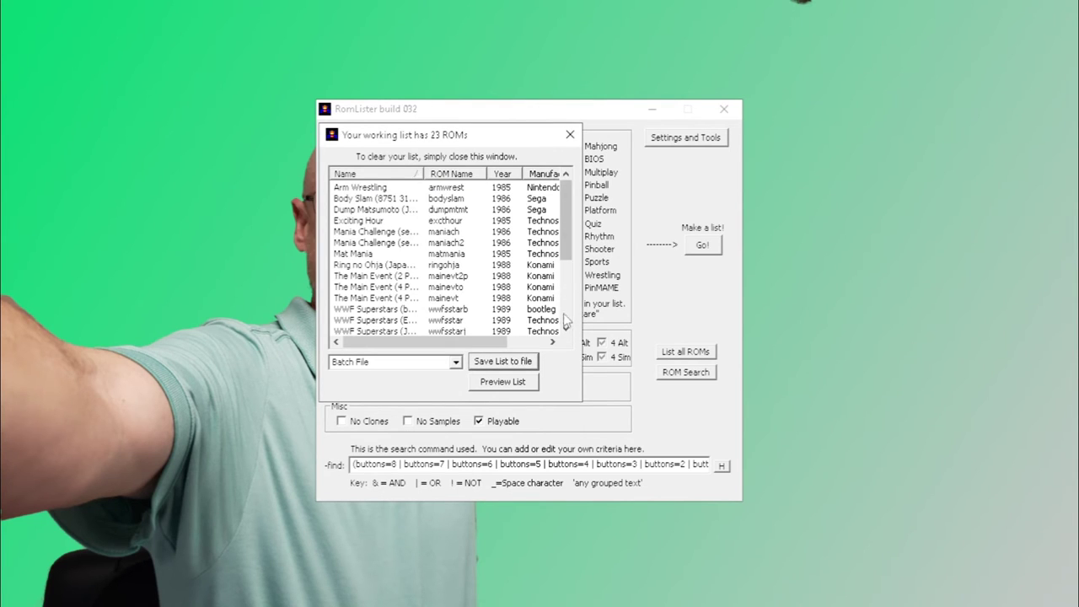
left_click(570, 134)
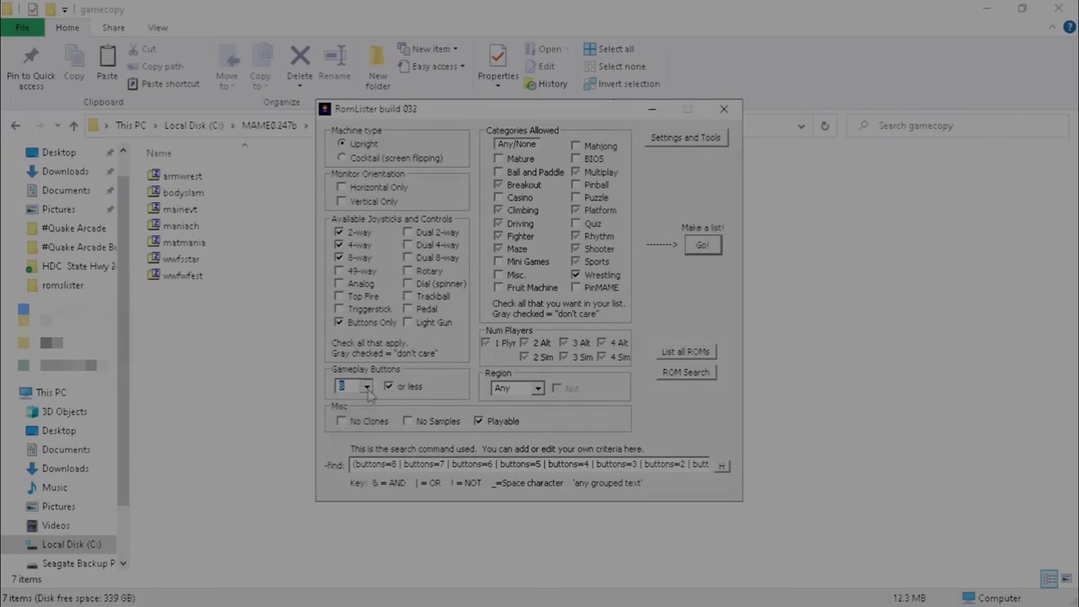
Step: Set the gameplay buttons to 2, try the Cocktail machine type and switch back to Upright
left_click(368, 389)
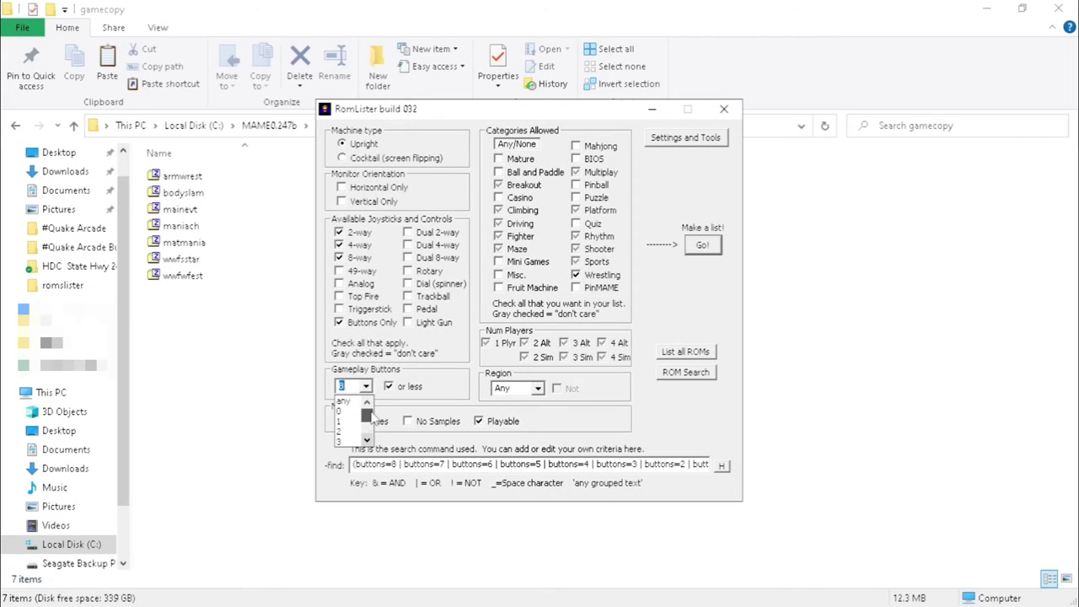
left_click(339, 431)
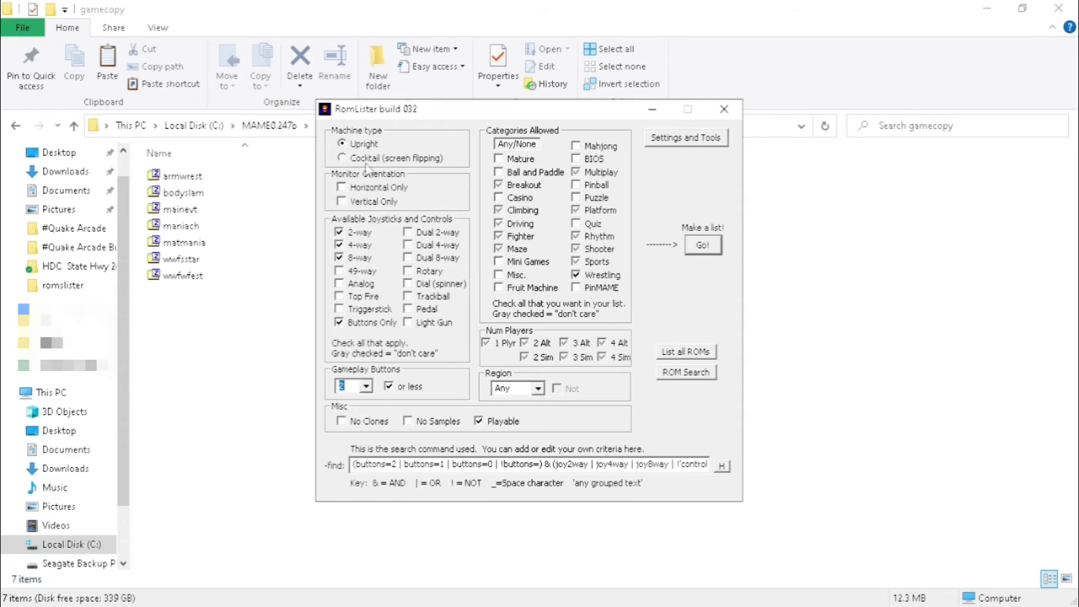
left_click(342, 159)
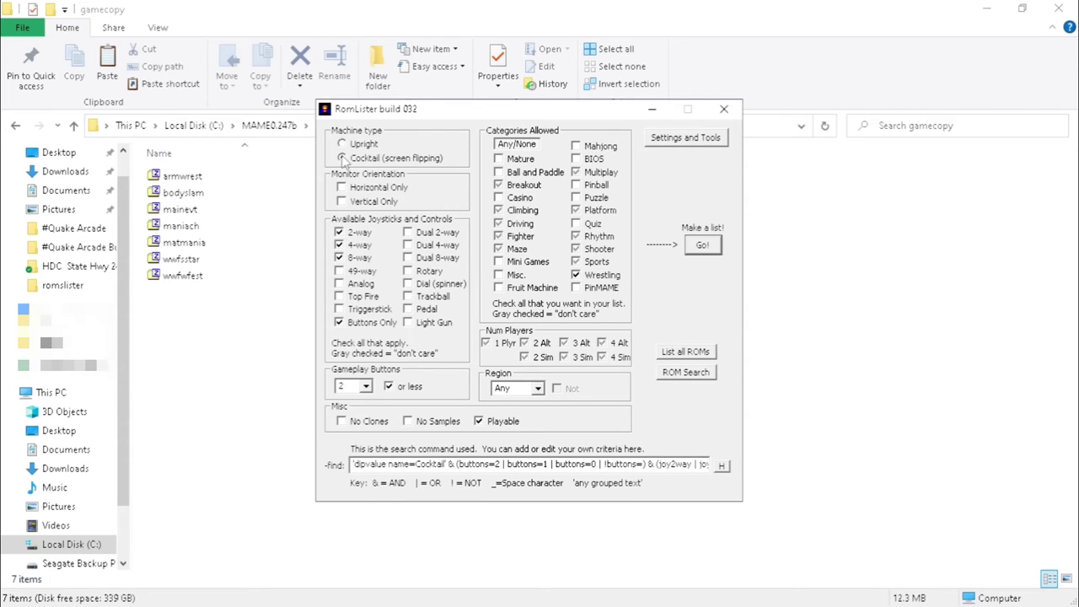
left_click(341, 144)
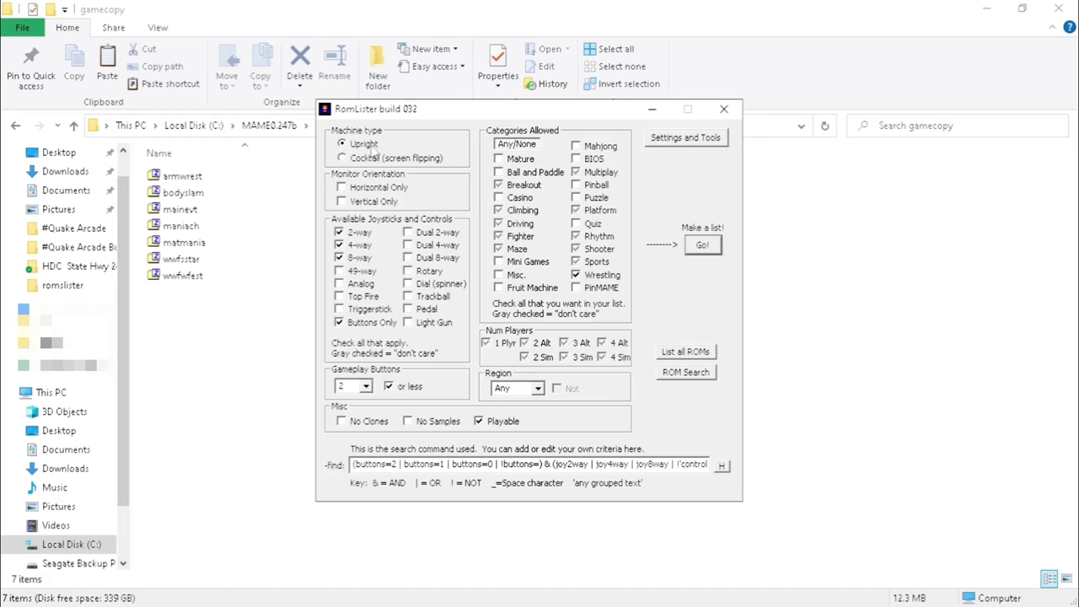
Step: Add Trackball to the available controls, set Wrestling to "don't care", generate the ROM list and close it
left_click(408, 296)
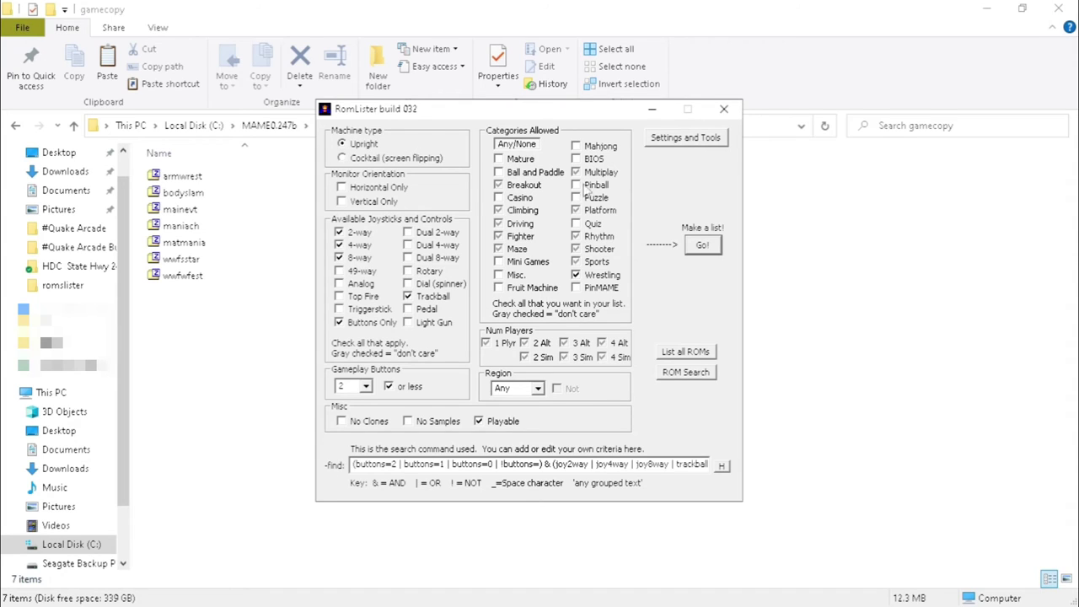
left_click(577, 281)
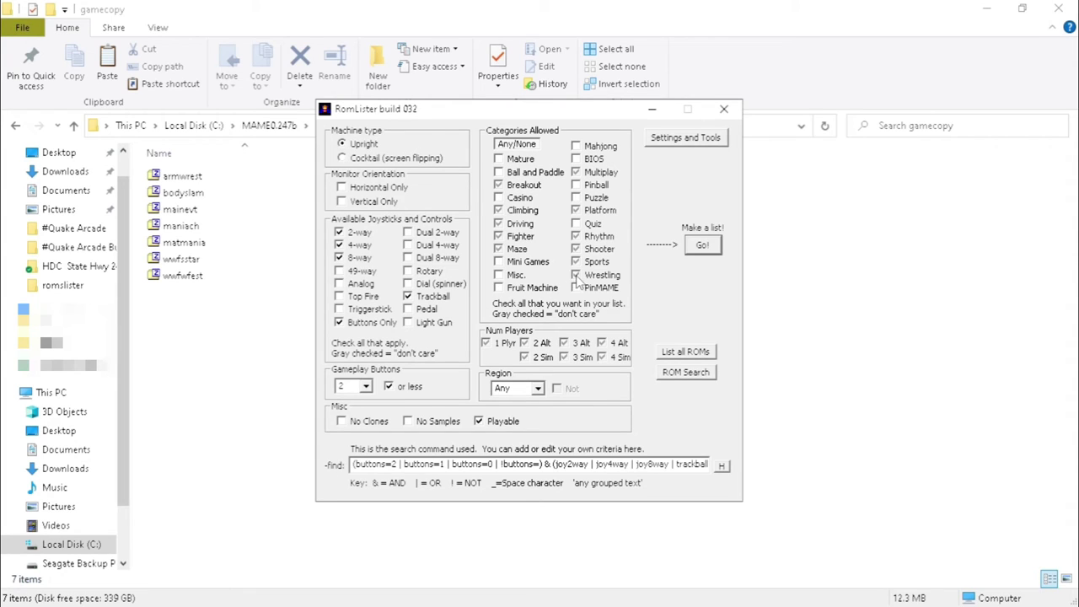
left_click(702, 246)
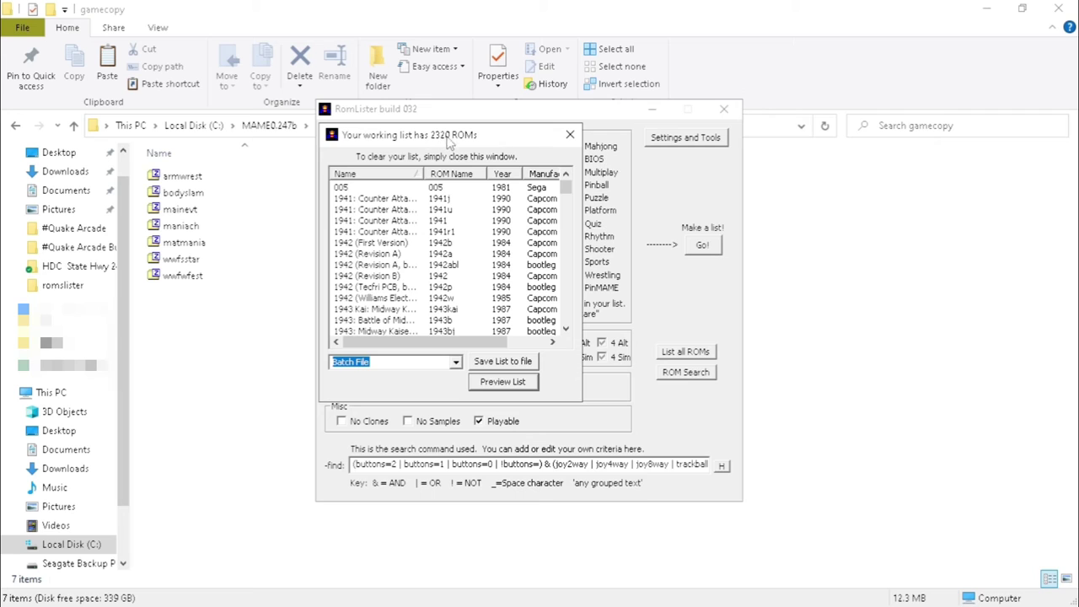
left_click(569, 134)
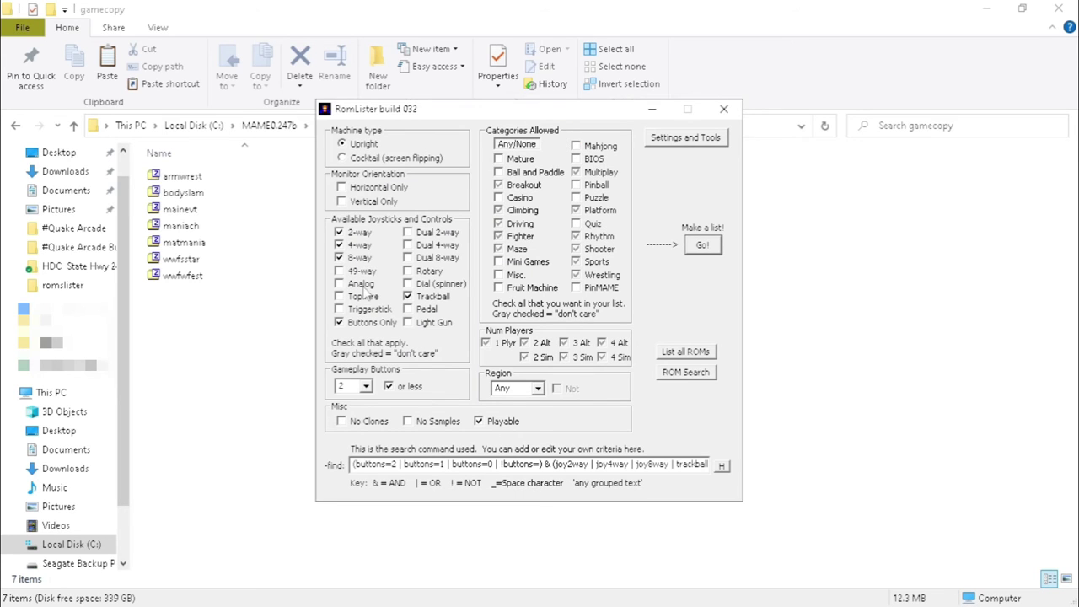
Step: Set the gameplay buttons to 8 or less and generate a new working list
left_click(365, 386)
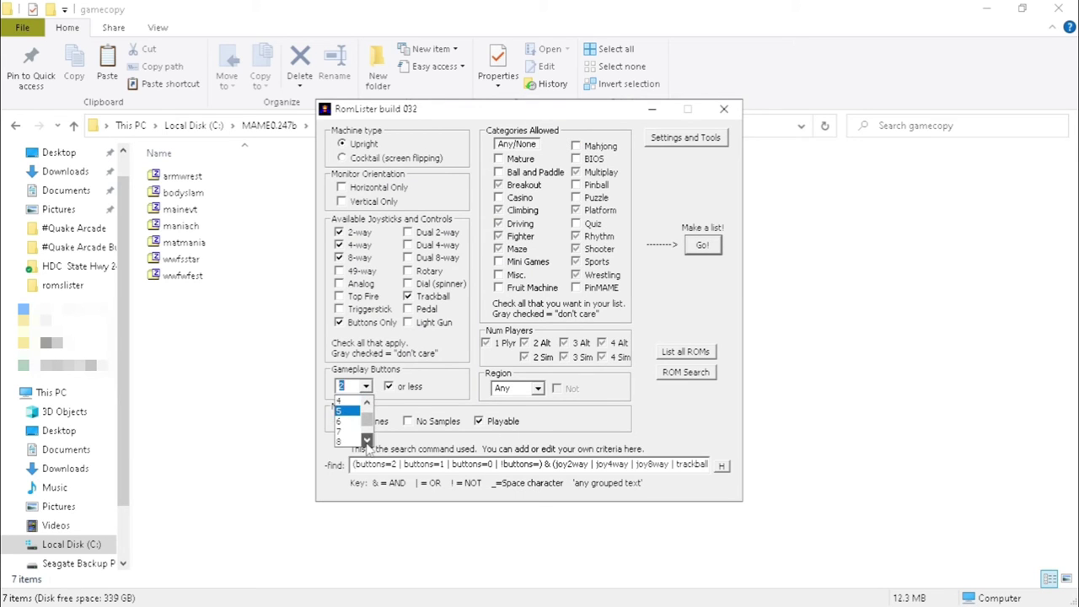
left_click(339, 441)
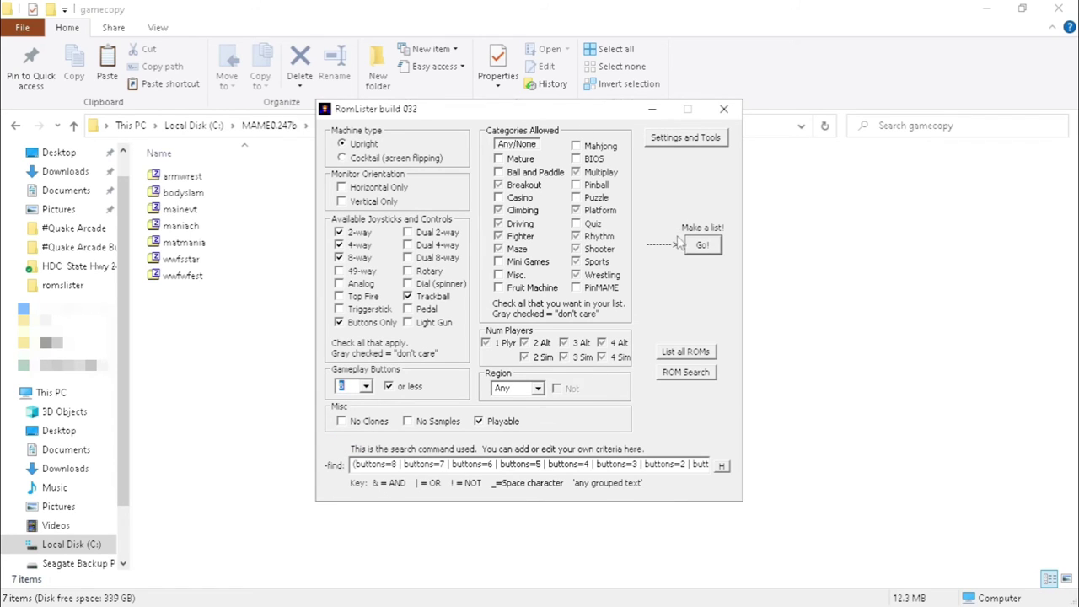
left_click(703, 247)
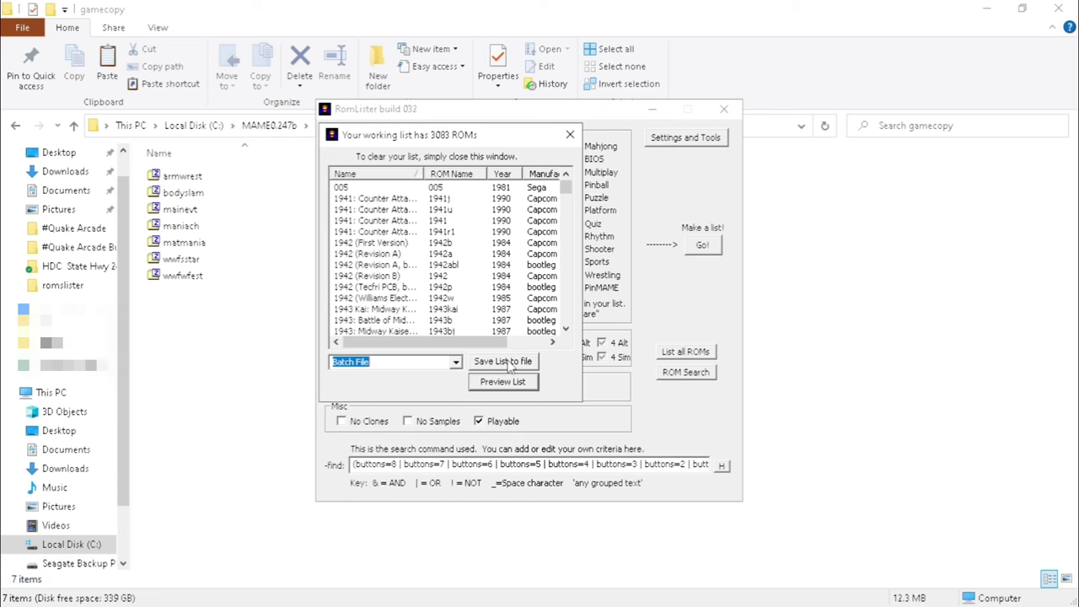
Step: Save the working list as a batch file under the name Test in the romslister folder, keeping the gamecopy copy command
left_click(510, 363)
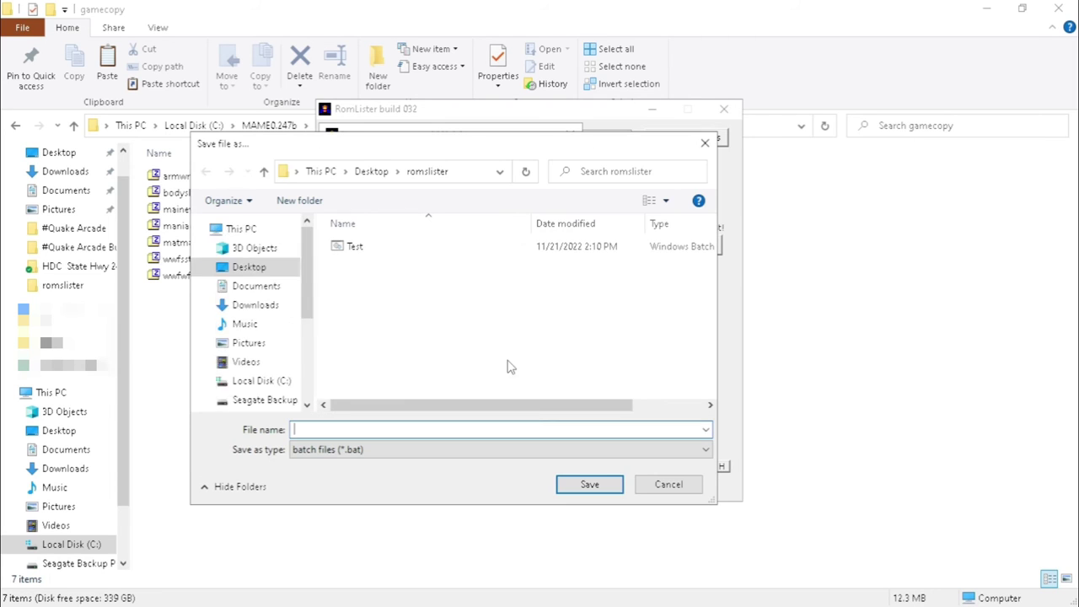
left_click(356, 249)
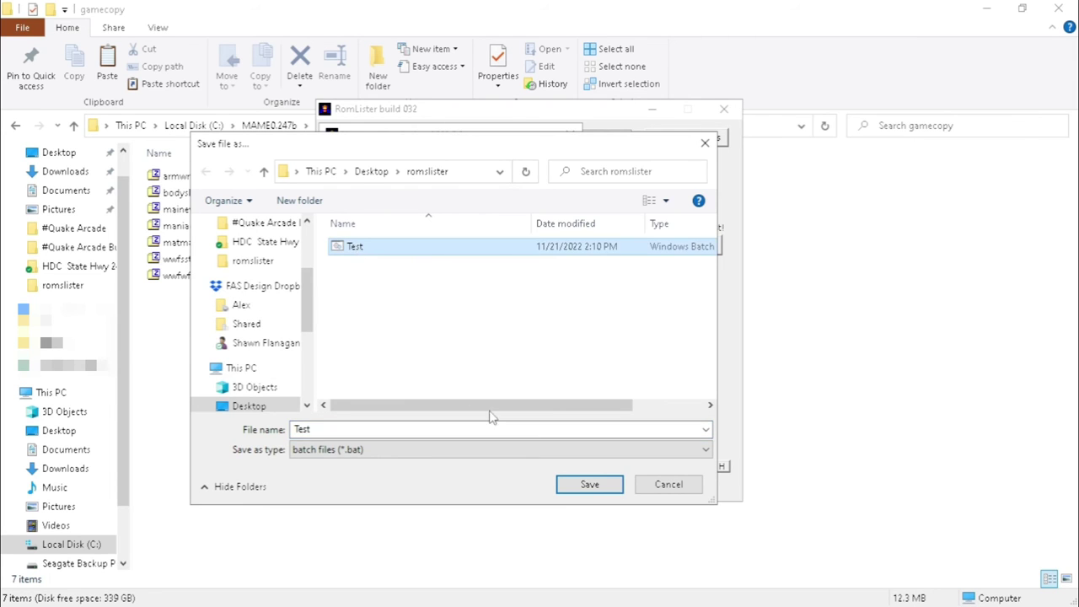
left_click(587, 485)
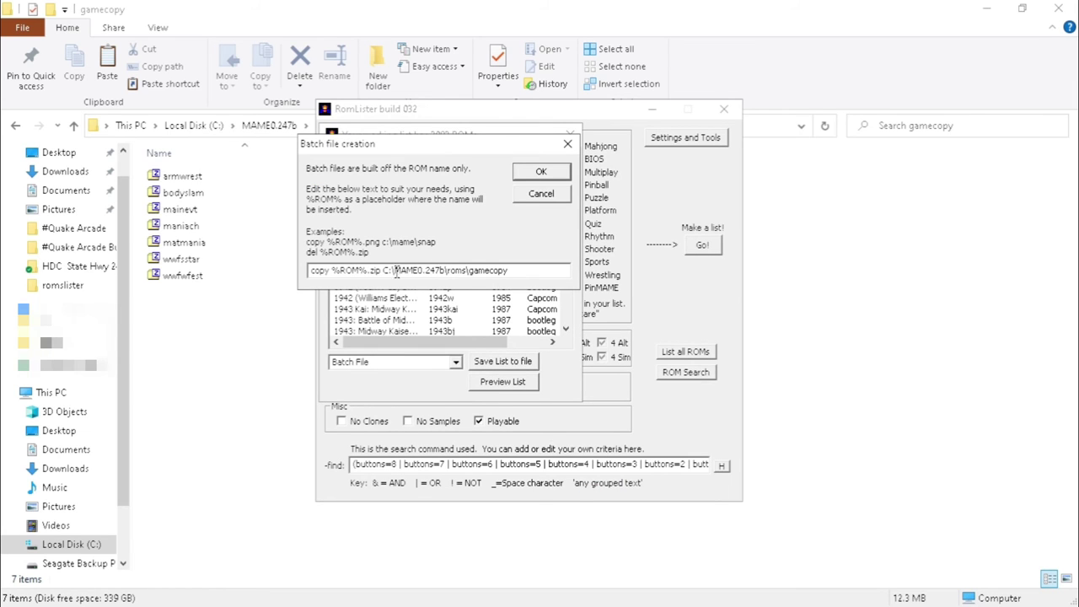
left_click(542, 173)
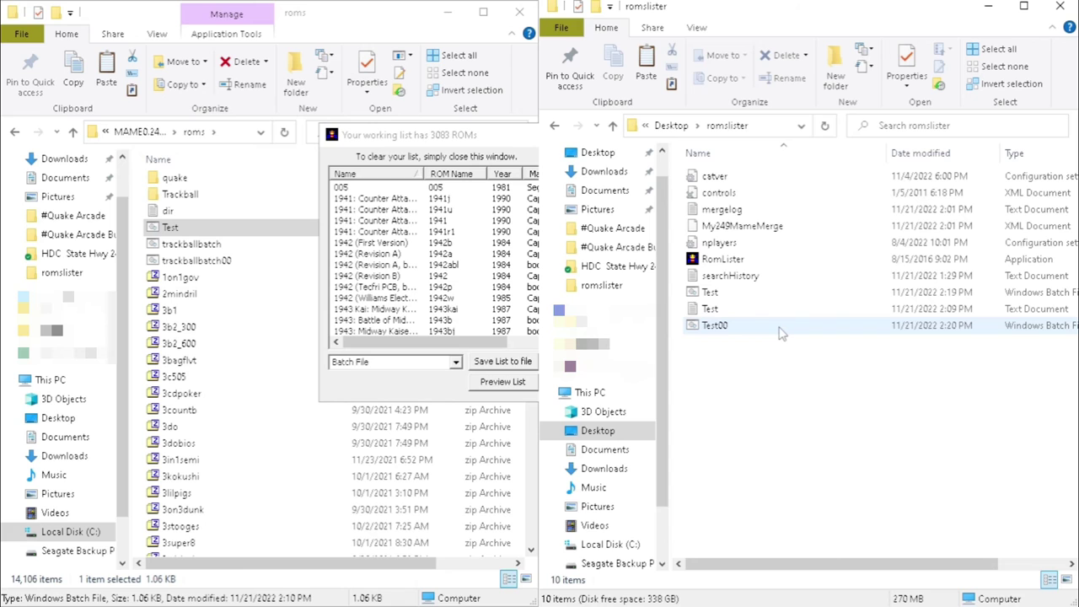
Step: Copy the Test00 batch file from the romslister folder into the MAME roms folder
left_click(777, 331)
right_click(777, 333)
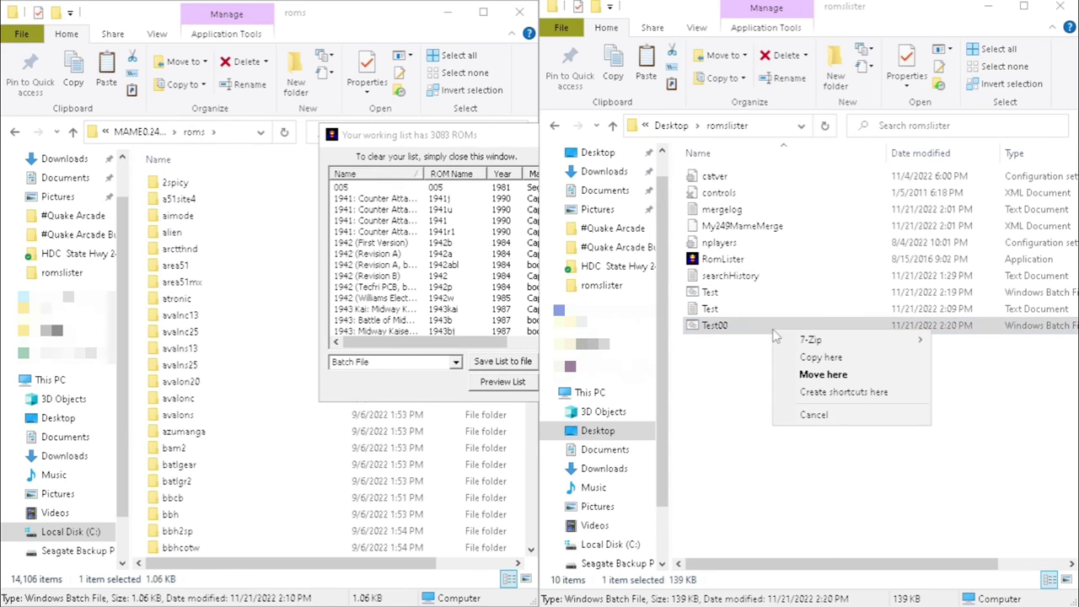
right_click(761, 332)
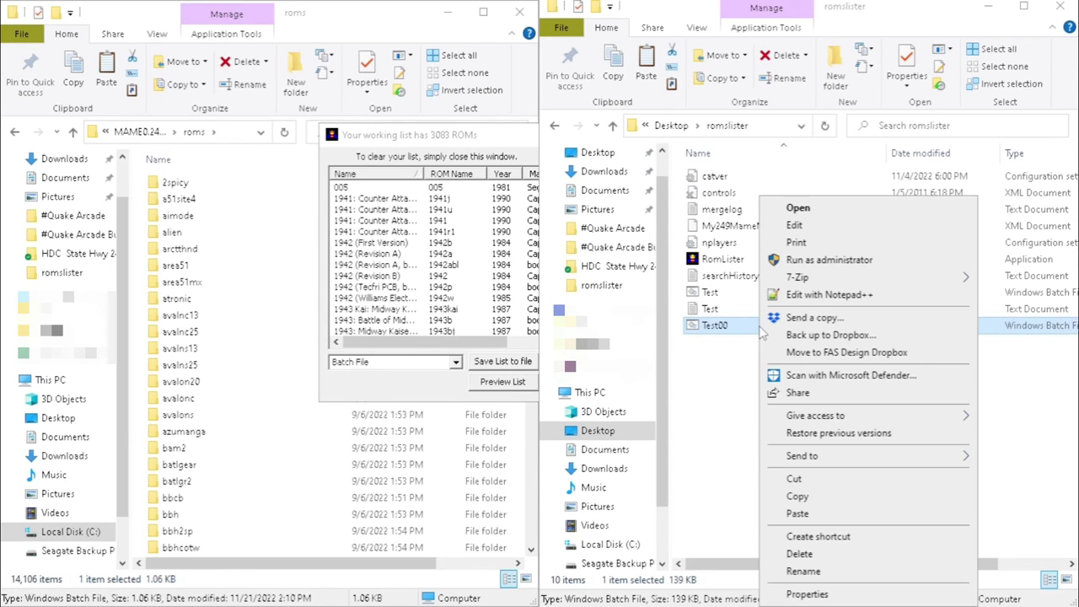
left_click(797, 496)
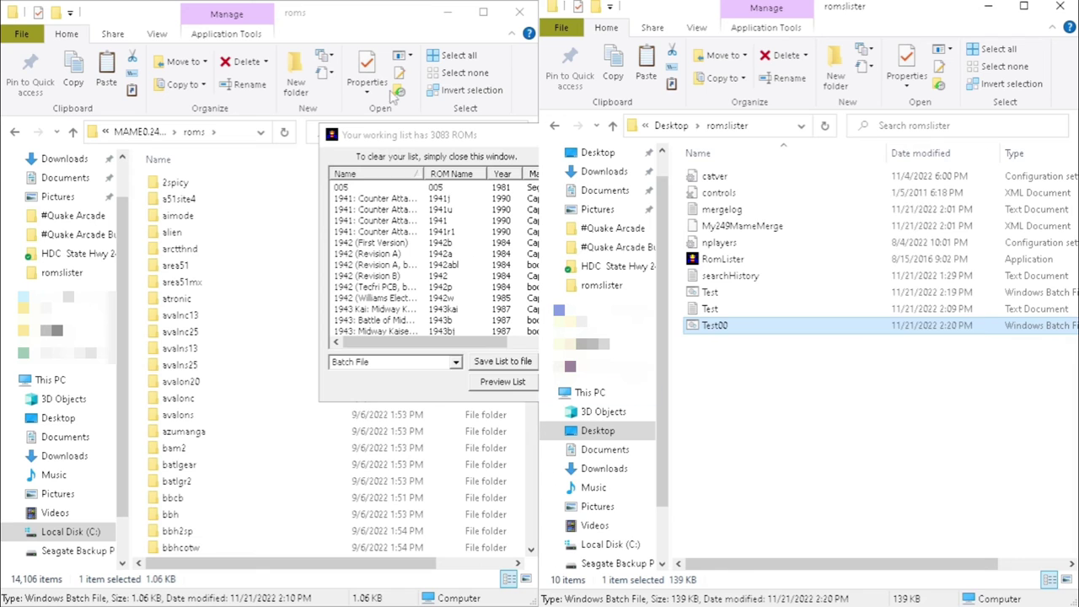
left_click(398, 19)
left_click(483, 11)
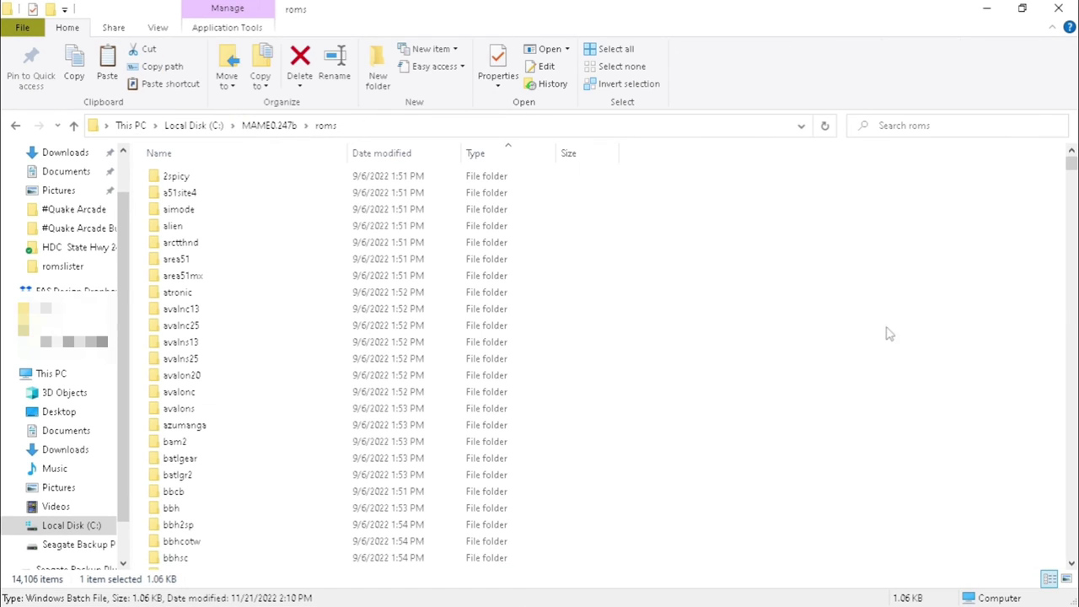
right_click(894, 297)
left_click(927, 407)
left_click(1023, 6)
Step: Return to the gamecopy folder, run the Test00 batch file from roms, and browse the copied ROM archives beside the command window
left_click(554, 126)
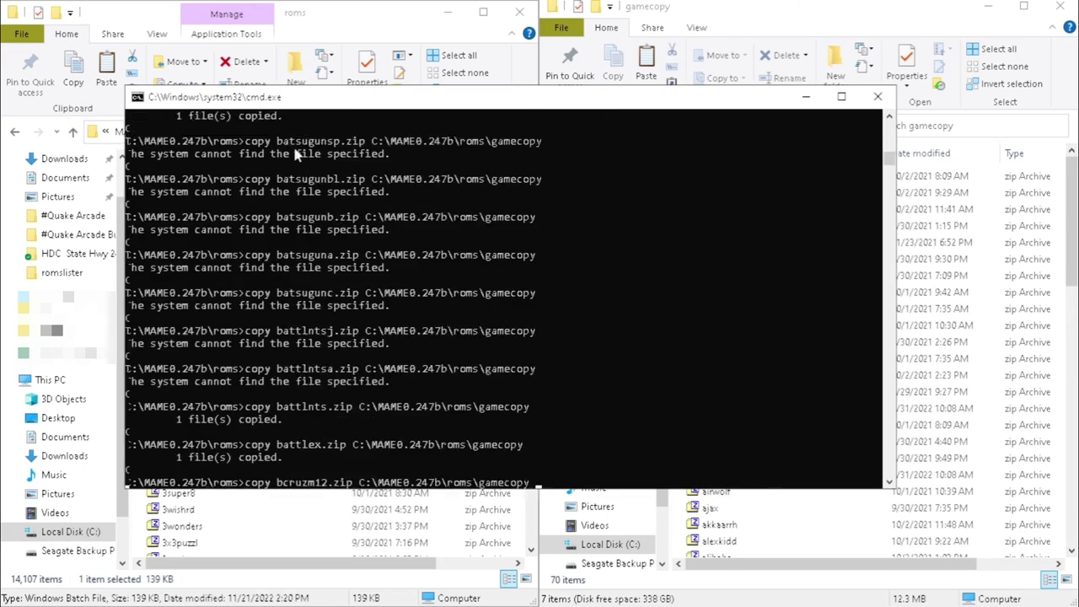
left_click_drag(885, 291, 556, 289)
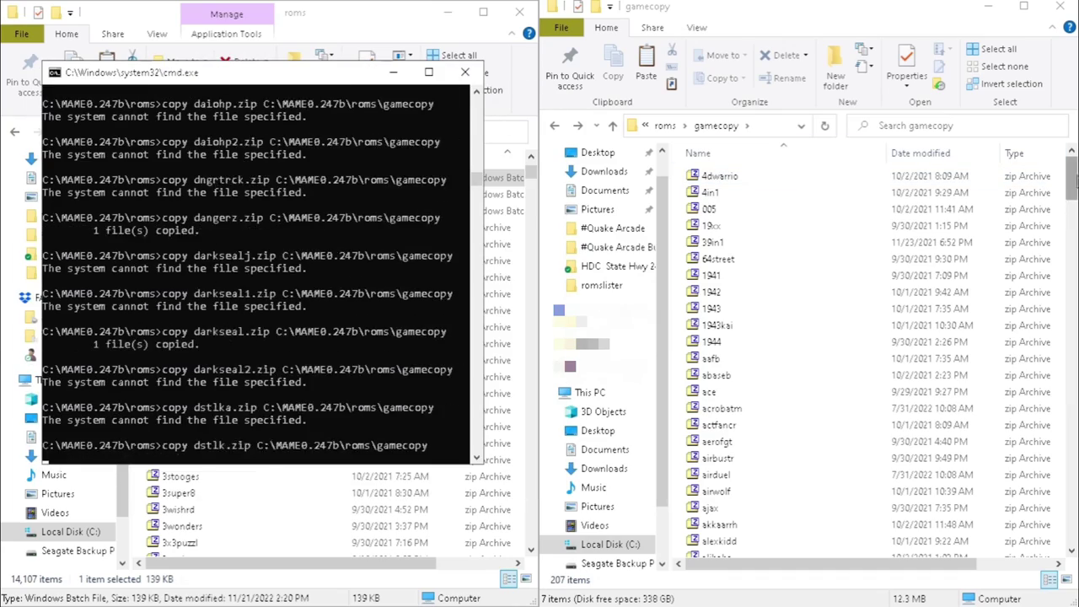
left_click(1072, 361)
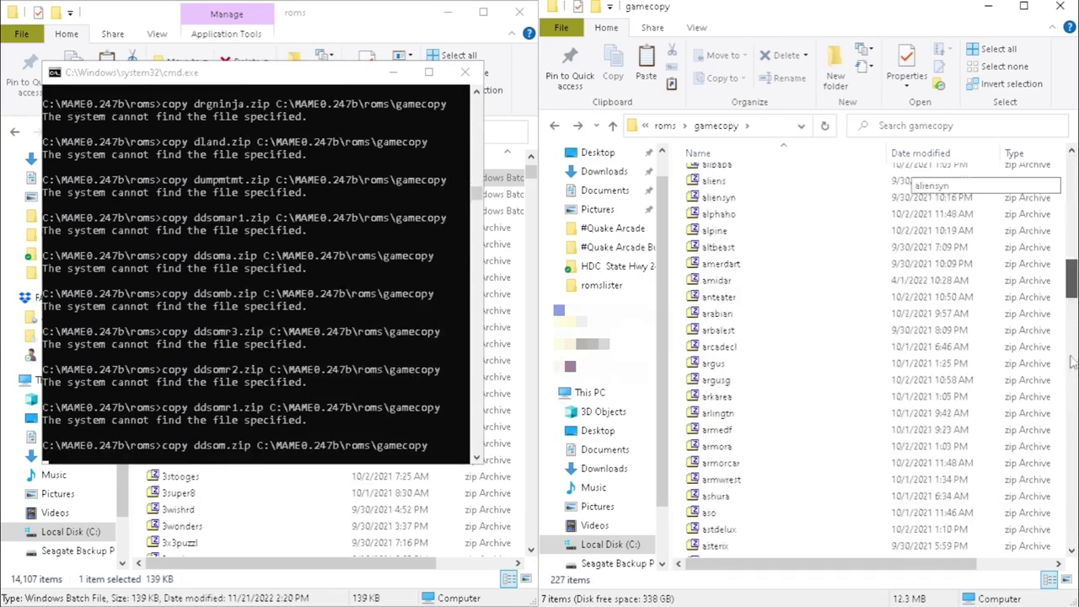
scroll(1072, 361, "down", 15)
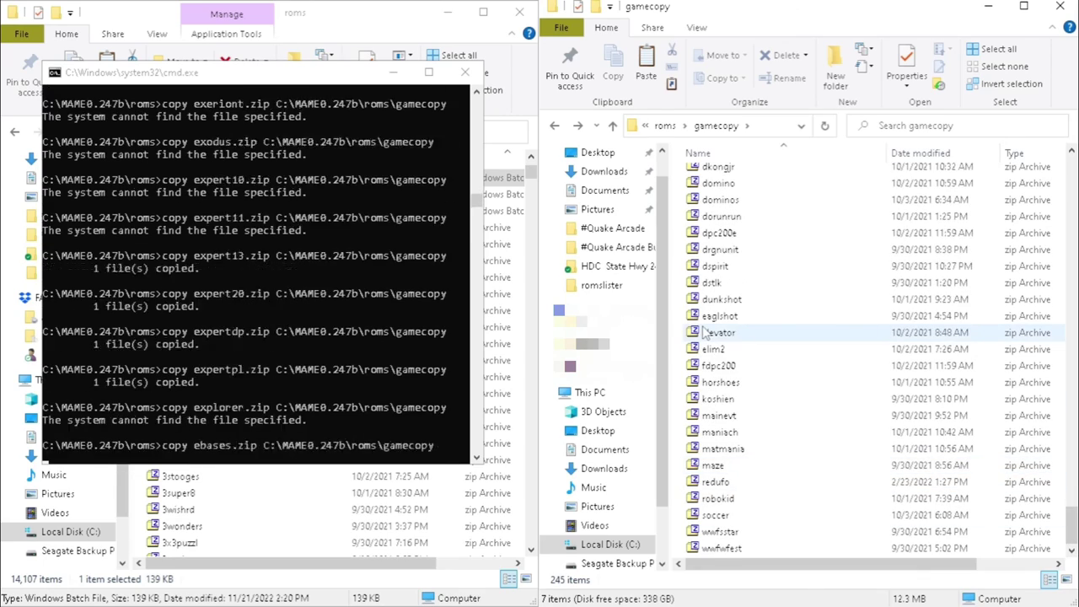